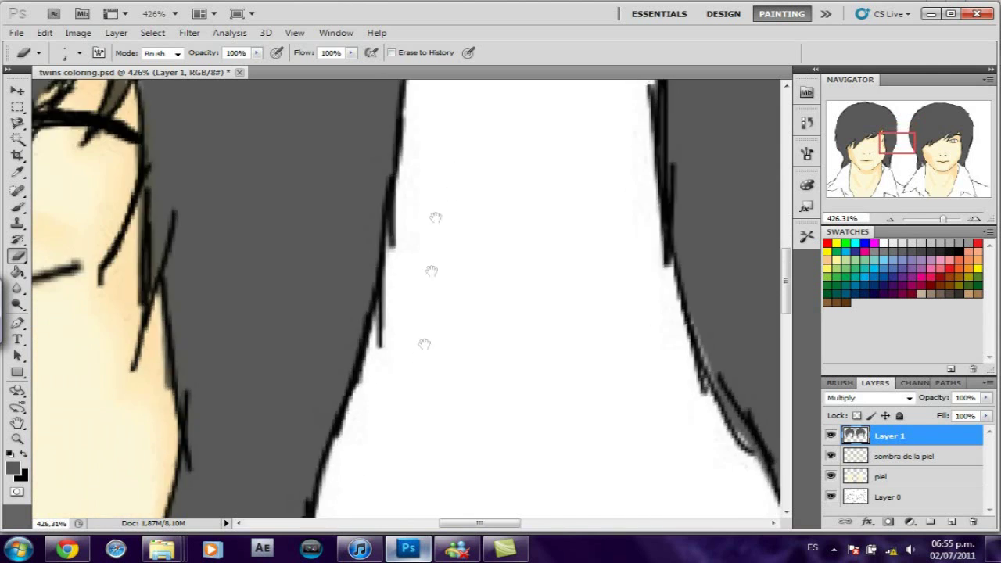
- Erase stray marks along the neck lines and zoom out to see both faces
drag(311, 291, 317, 313)
drag(306, 270, 319, 313)
key(z)
drag(942, 219, 929, 220)
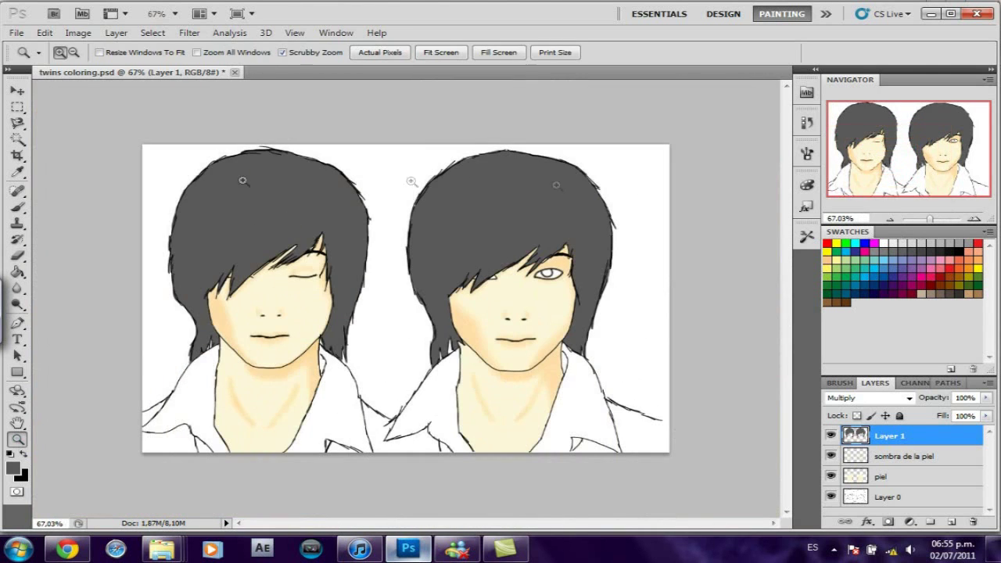
key(b)
- Add a new empty layer above Layer 1 and set a darker grey foreground colour
click(951, 520)
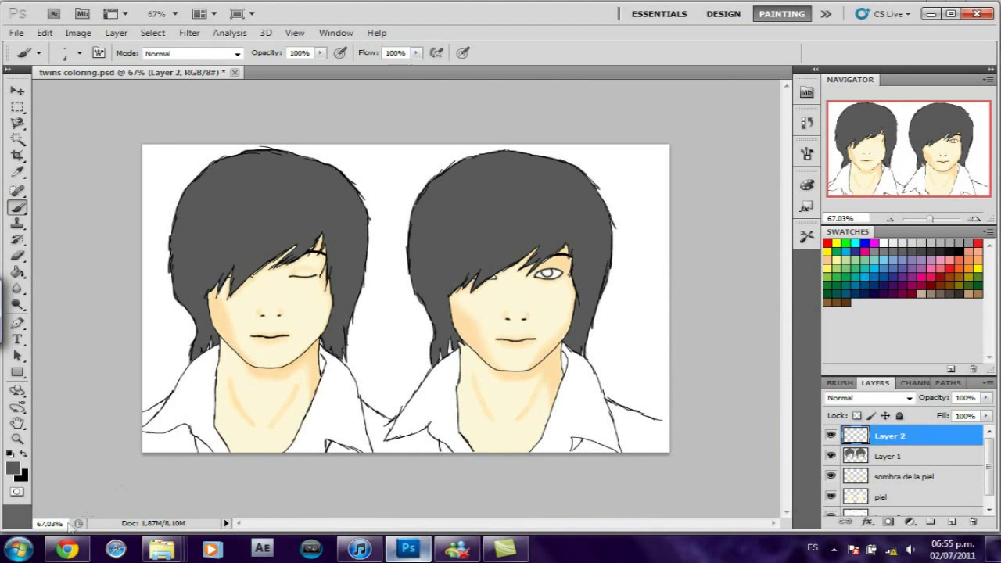
click(13, 468)
click(295, 253)
click(646, 123)
- Revert History to just after the new layer, discarding trial strokes, and show the brush presets
click(806, 123)
click(696, 249)
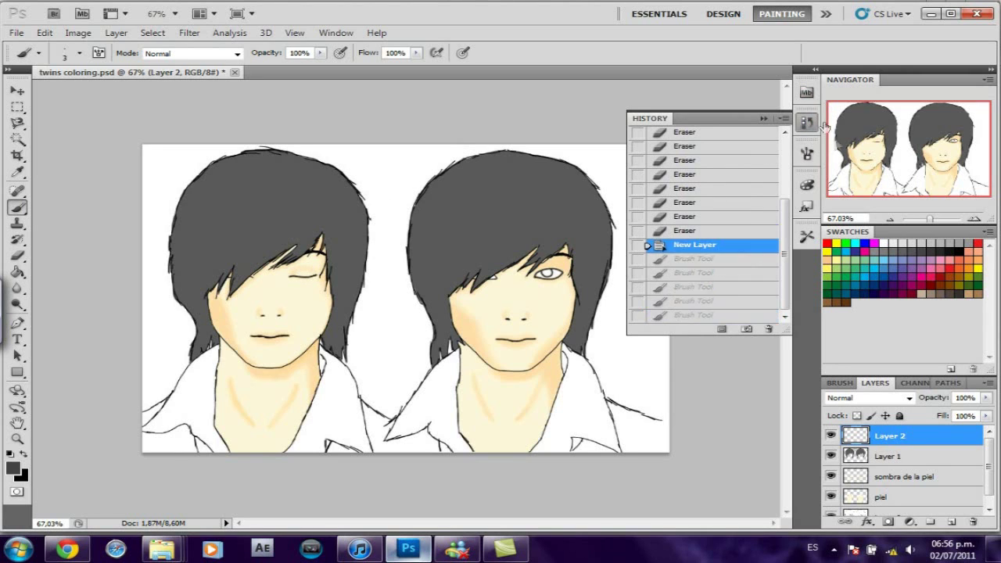
click(765, 119)
click(839, 382)
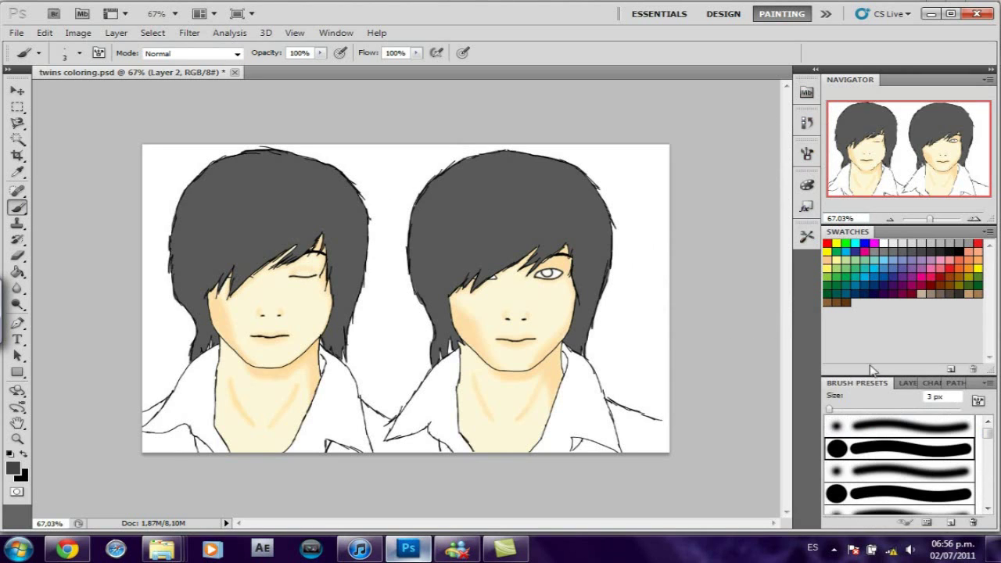
- Enlarge the Brush Presets list and select the fifth bristle brush preset at 14 px
drag(878, 372, 877, 314)
scroll(938, 438, down, 3)
scroll(947, 452, down, 3)
click(947, 452)
mouse_move(987, 395)
mouse_down()
mouse_move(988, 494)
mouse_move(987, 426)
mouse_move(987, 440)
mouse_up()
click(899, 401)
scroll(930, 406, up, 5)
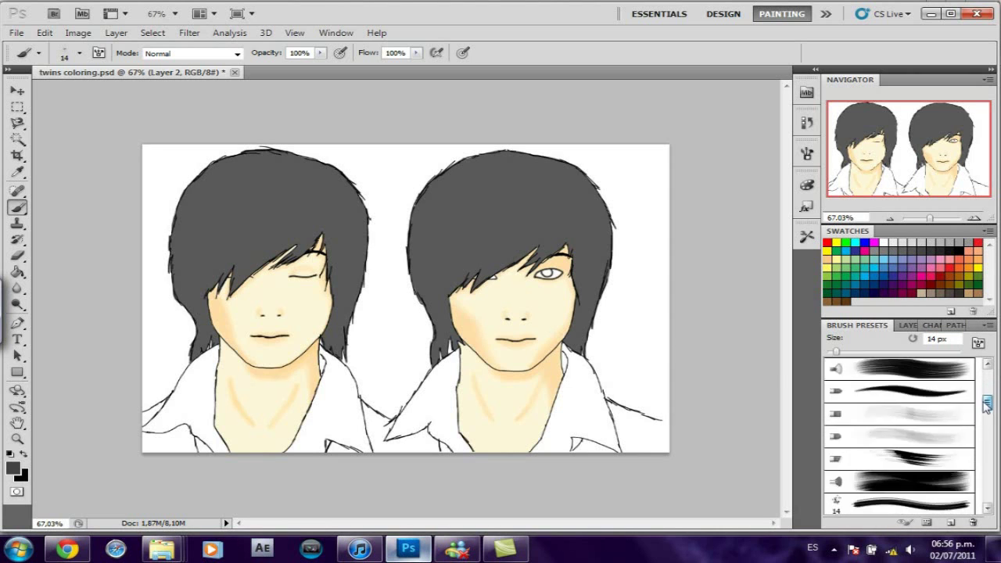
click(907, 372)
click(907, 461)
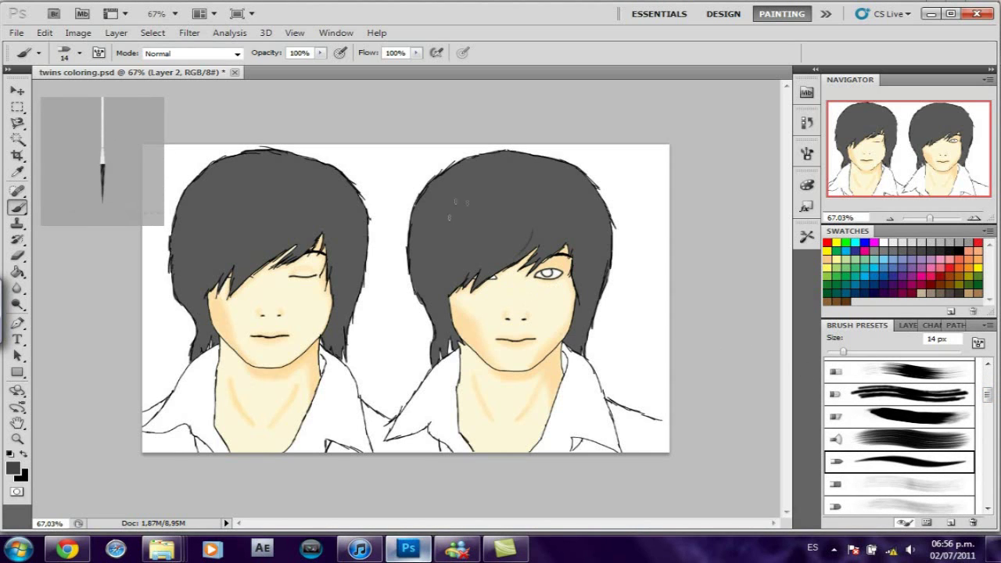
- Paint bristle strands across the left twin's crown and fringe on Layer 2
mouse_move(257, 222)
mouse_down()
mouse_move(239, 256)
mouse_move(305, 182)
mouse_up()
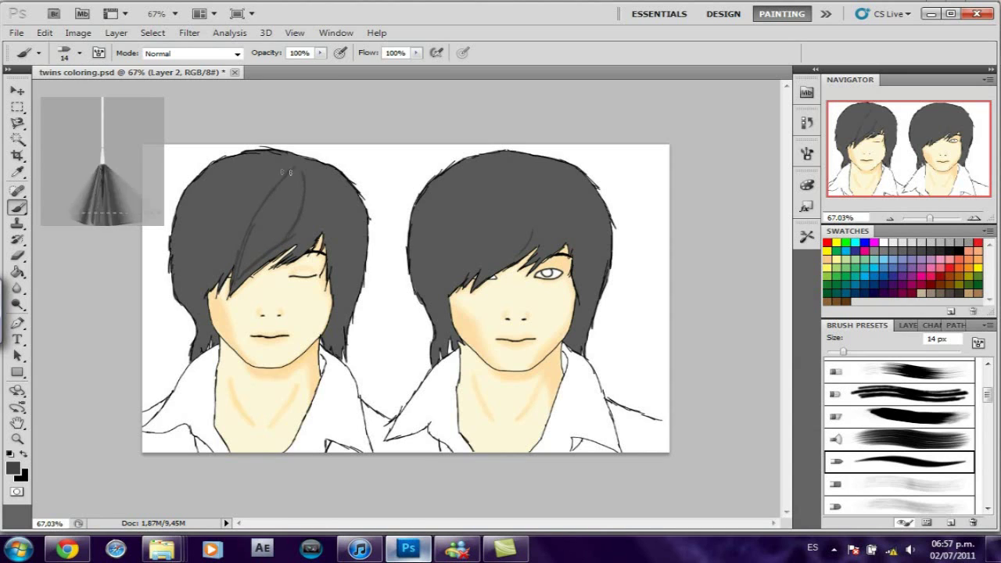
drag(239, 163, 181, 263)
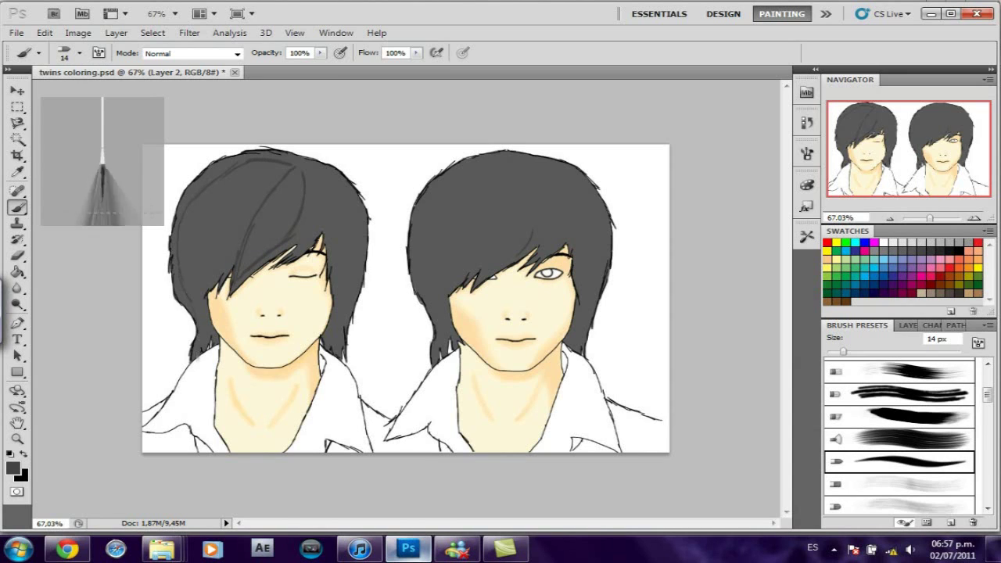
drag(195, 297, 239, 169)
drag(250, 252, 329, 182)
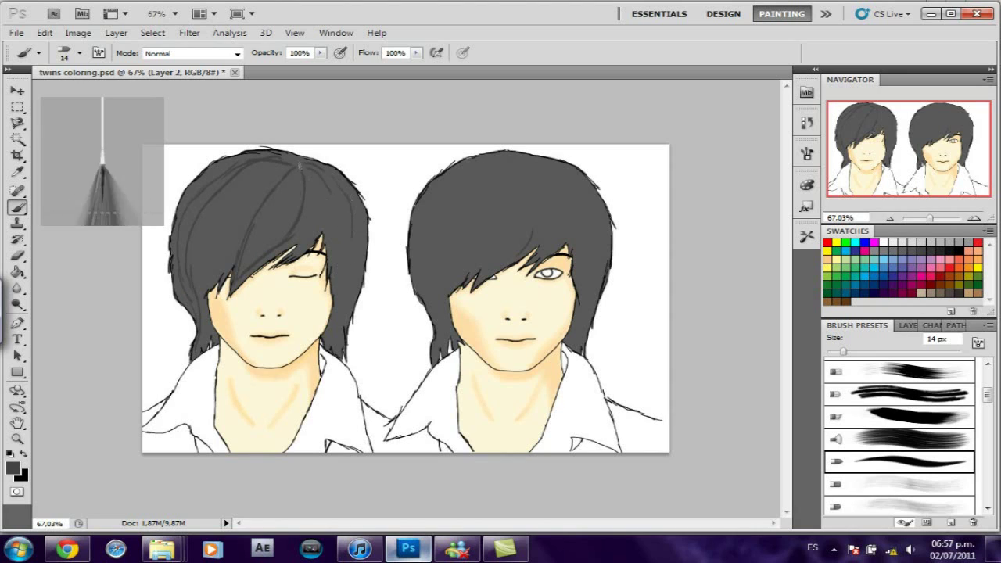
drag(301, 247, 311, 232)
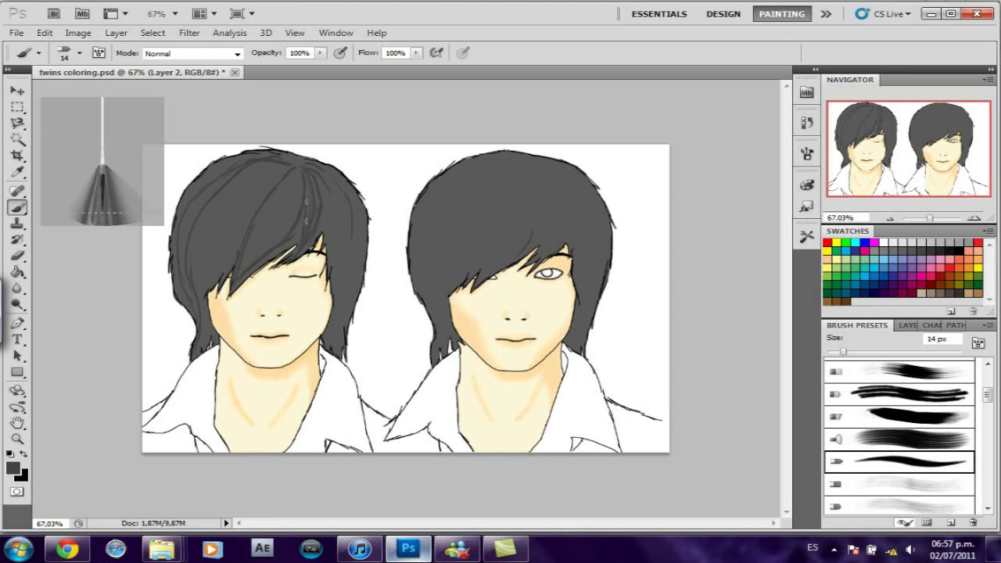
drag(286, 179, 250, 266)
drag(302, 205, 269, 253)
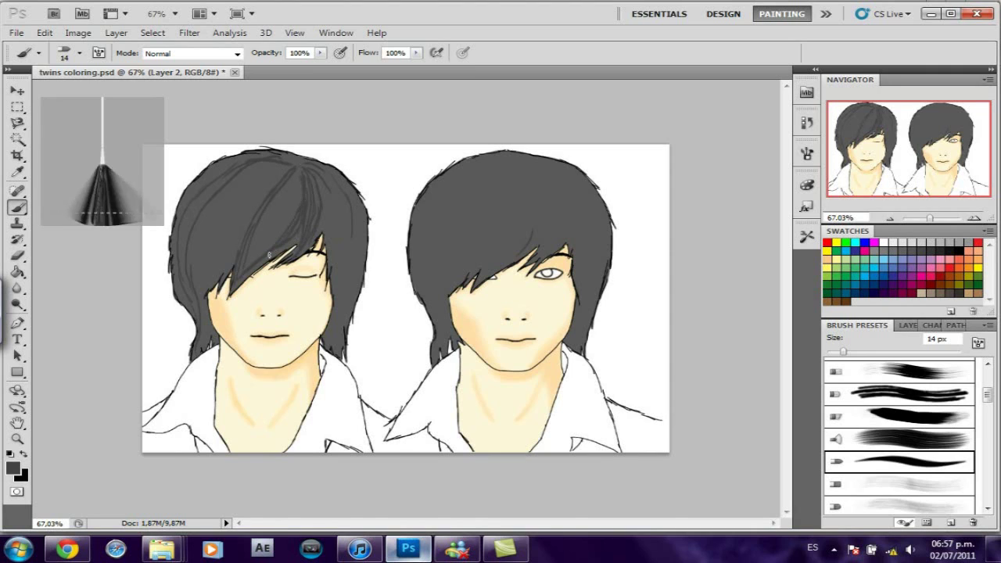
drag(291, 178, 248, 261)
- Paint more strands down the left side and along the right edge of the left twin's hair
drag(288, 195, 244, 276)
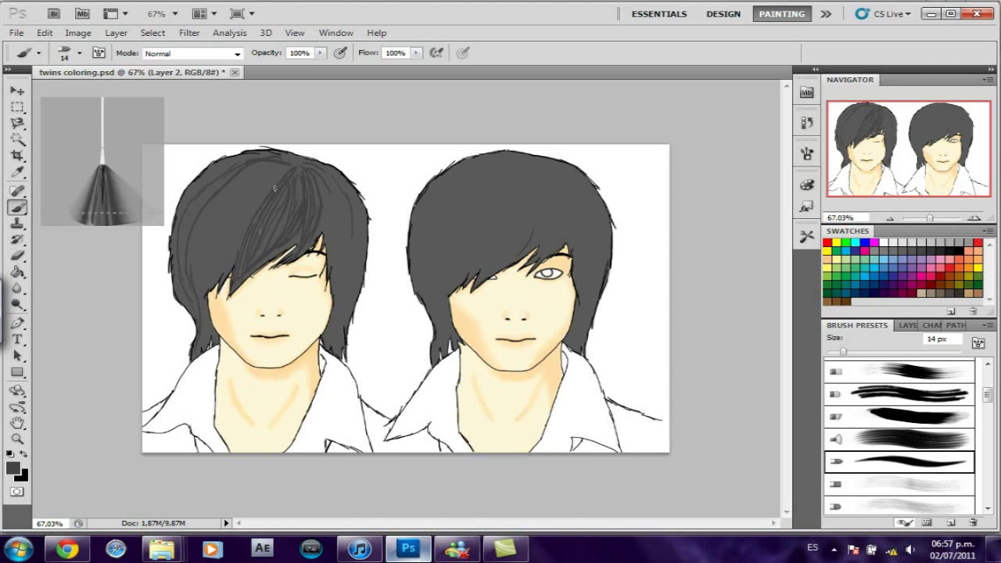
drag(267, 166, 207, 290)
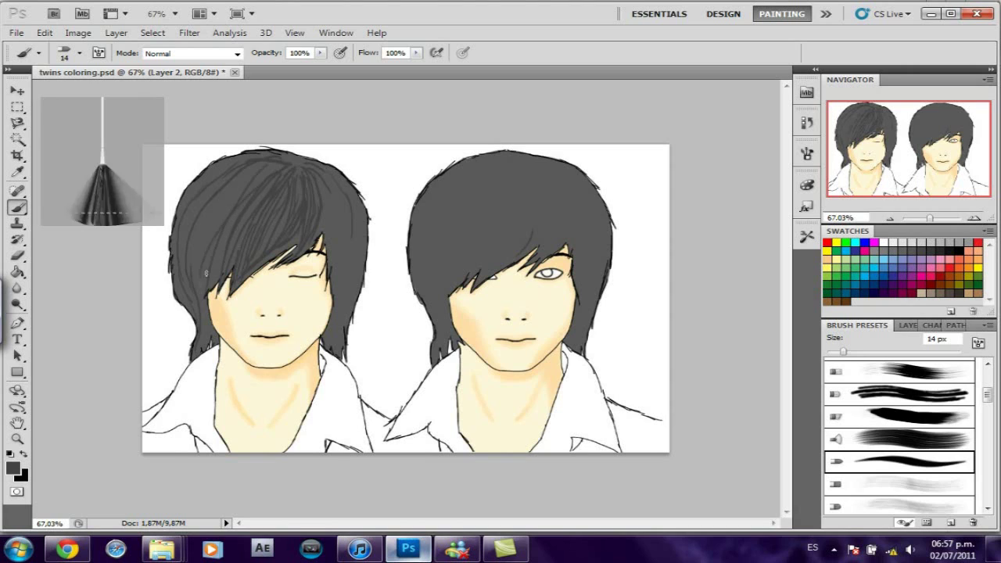
mouse_move(283, 166)
mouse_down()
mouse_move(201, 291)
mouse_move(195, 349)
mouse_up()
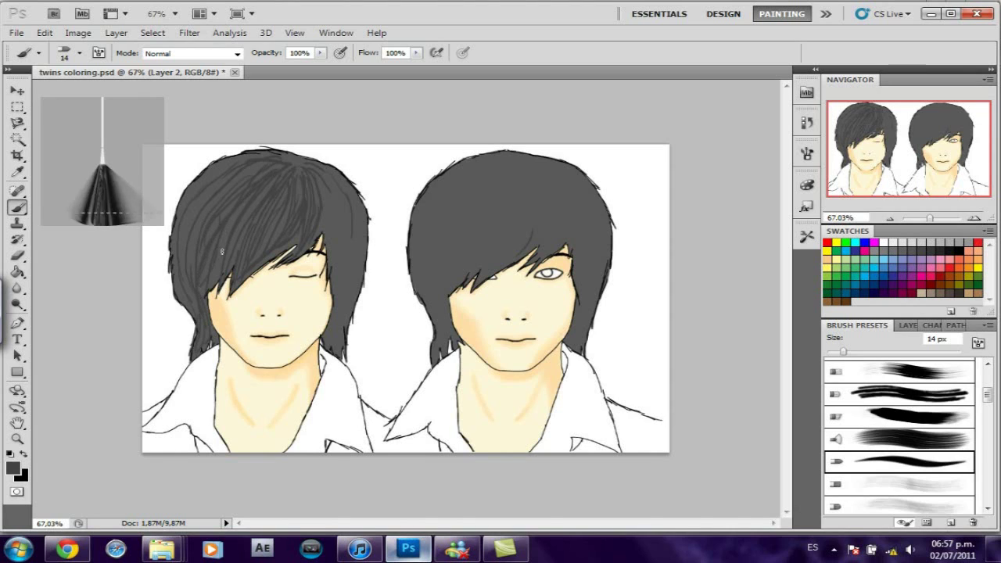
drag(238, 160, 200, 268)
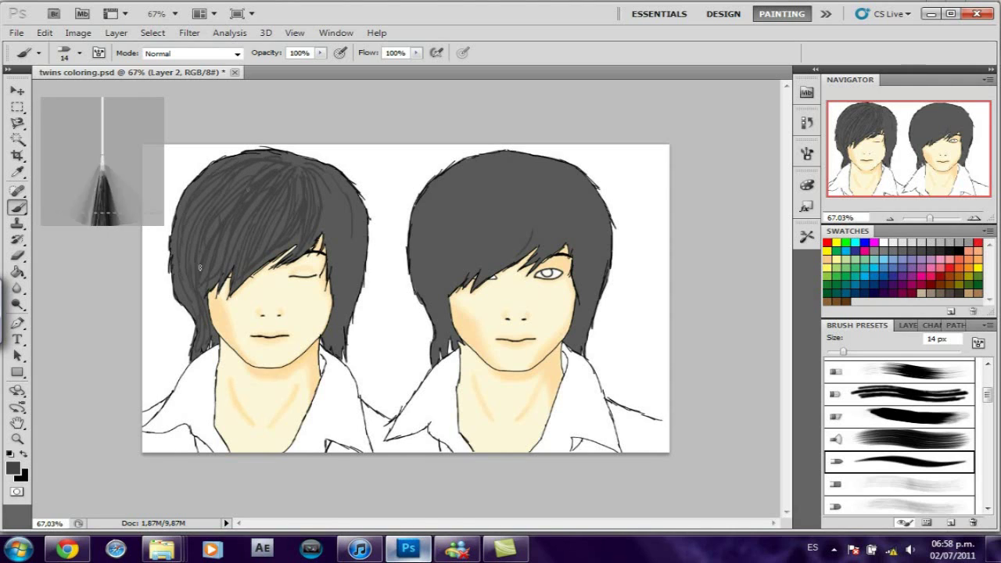
drag(275, 205, 251, 265)
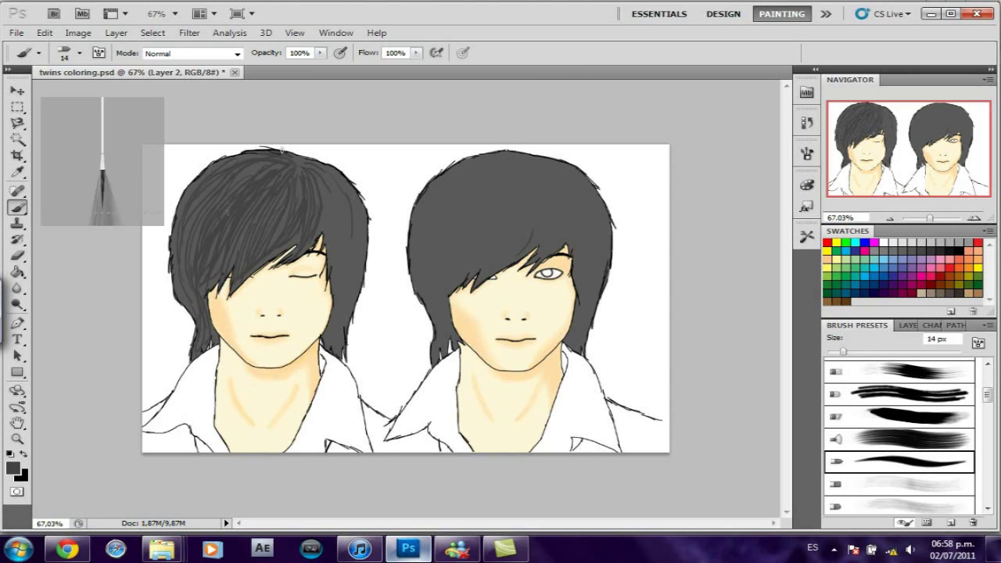
drag(215, 188, 205, 333)
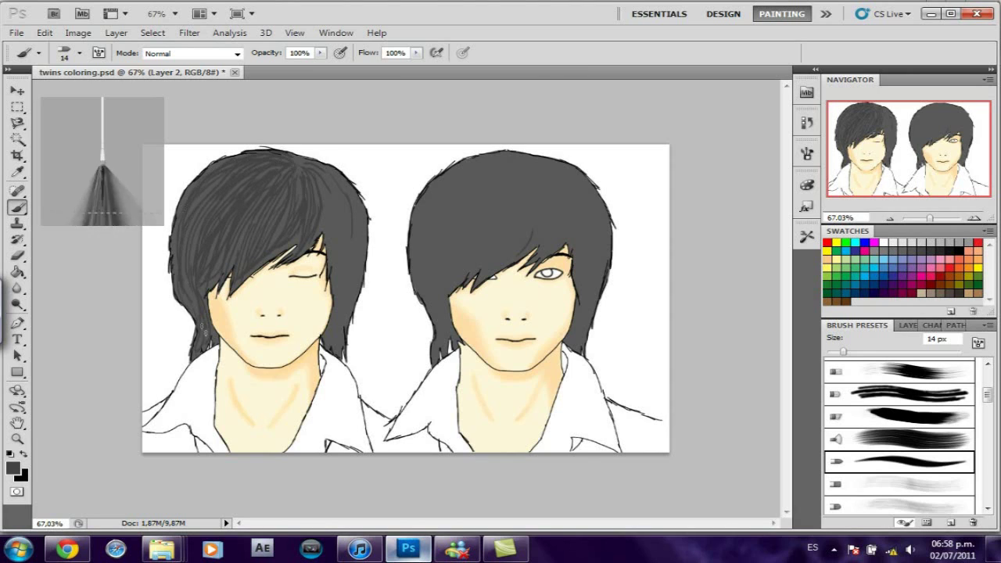
mouse_move(330, 174)
mouse_down()
mouse_move(356, 266)
mouse_move(321, 179)
mouse_up()
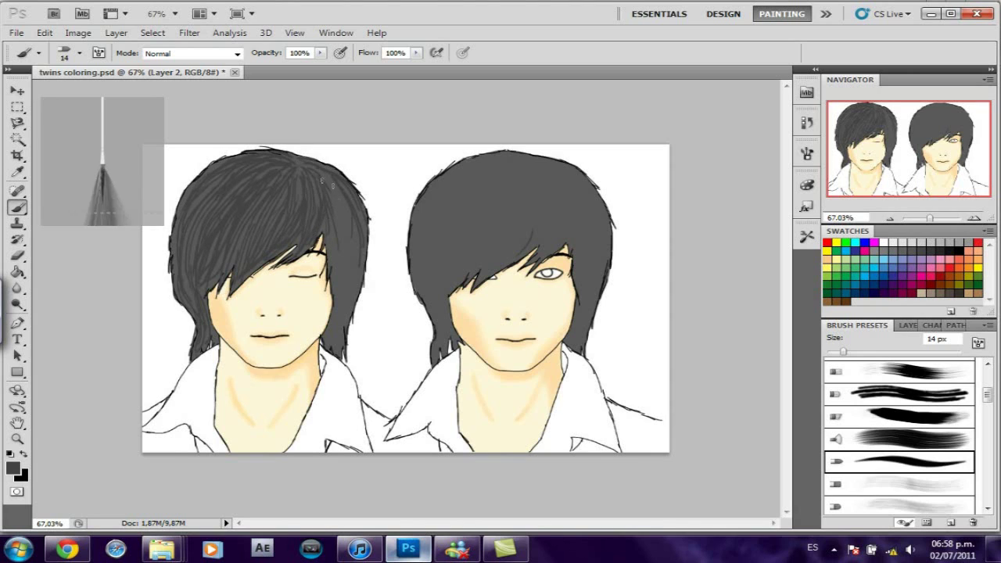
drag(340, 212, 334, 332)
- Bring back the Layers panel and select the Blur tool with its size options showing
key(F7)
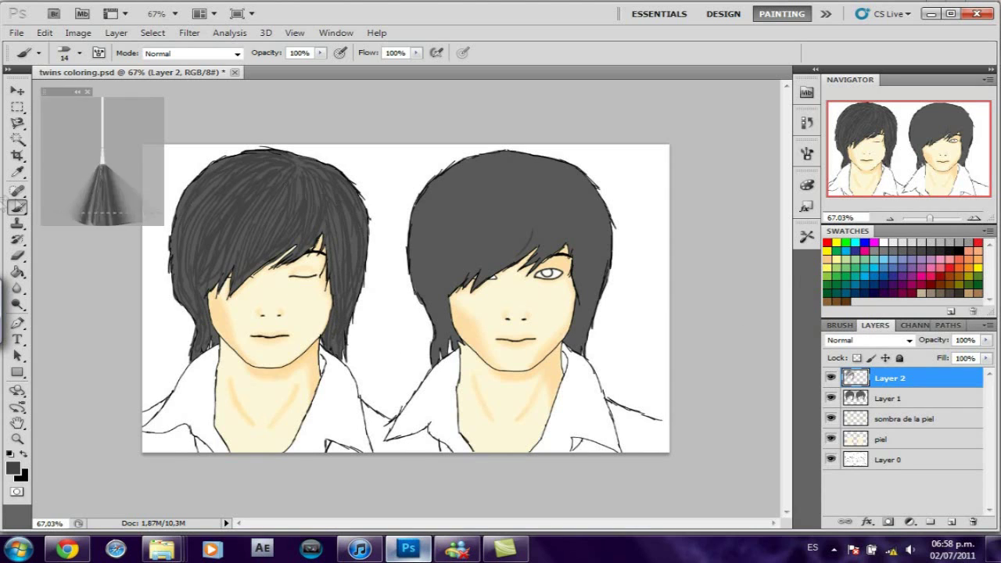
key(r)
right_click(235, 278)
- Blur the left twin's painted hair strands using a 71 px Blur brush
drag(273, 285, 278, 285)
key(Return)
drag(213, 208, 197, 238)
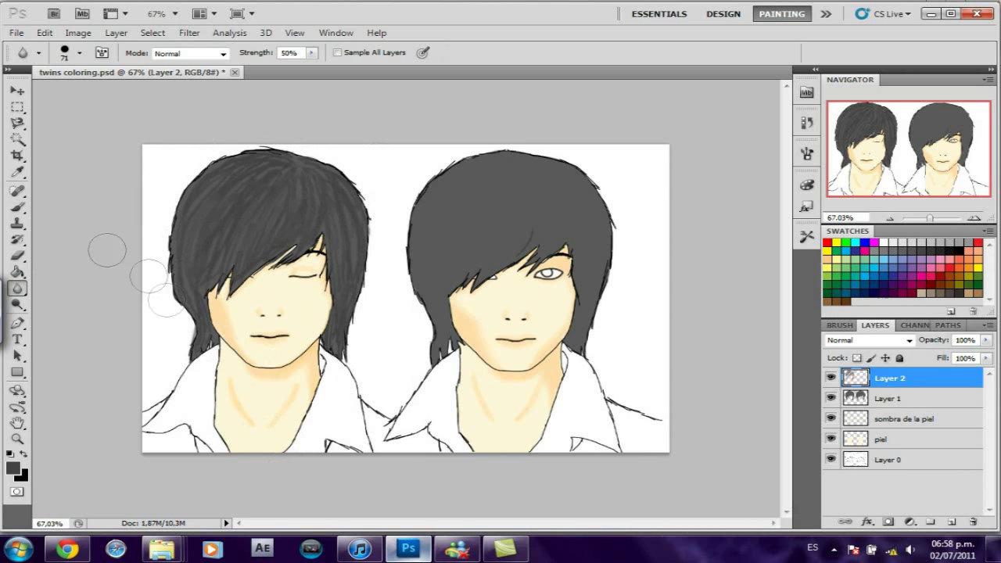
- Return to the Brush and set the foreground to dark grey #444444 sampled from the hair
click(17, 207)
click(11, 453)
click(13, 468)
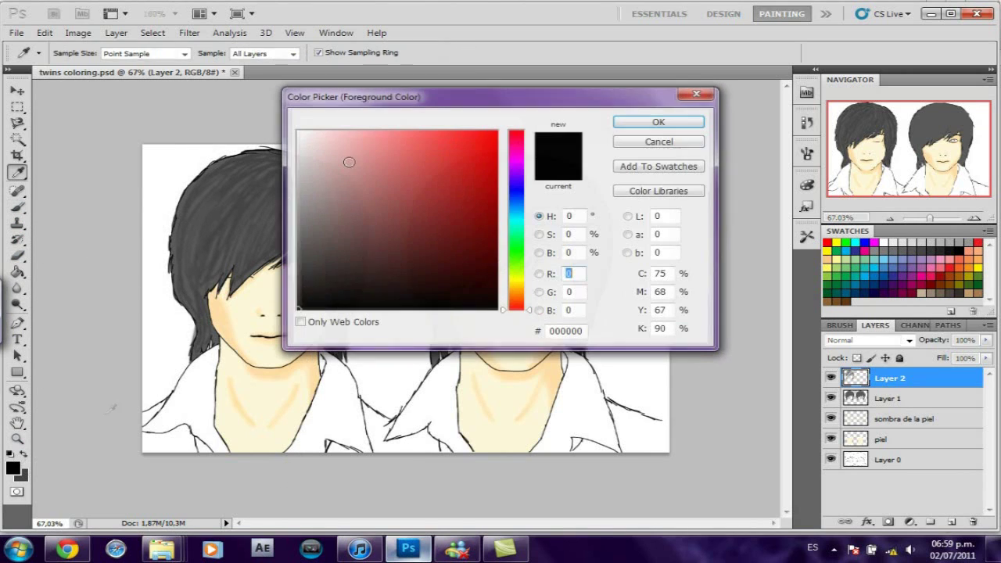
drag(234, 258, 343, 233)
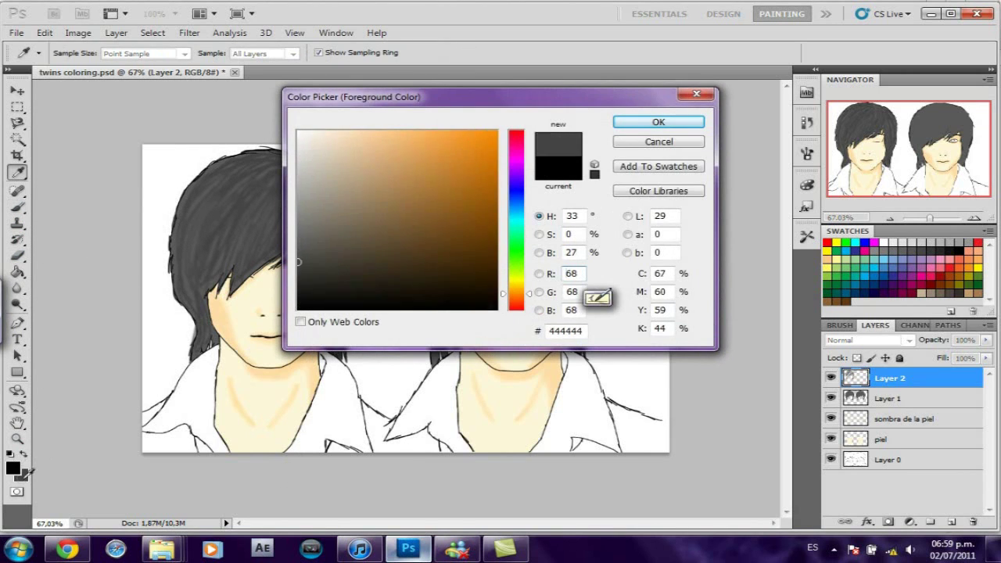
key(Return)
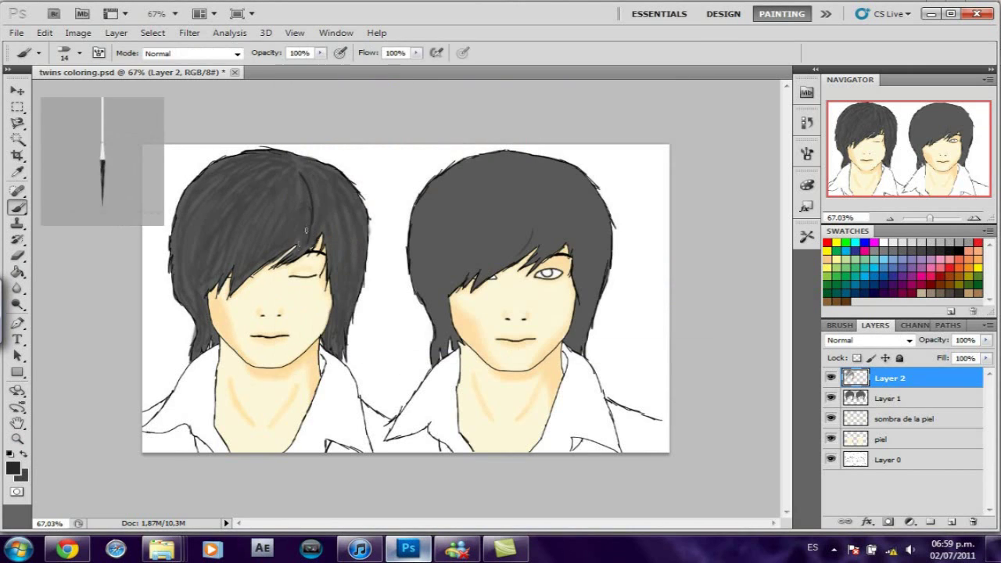
- Paint dark strands over the crown and left side of the left twin's hair
mouse_move(306, 199)
mouse_down()
mouse_move(290, 262)
mouse_move(274, 250)
mouse_move(241, 275)
mouse_up()
drag(281, 184, 247, 238)
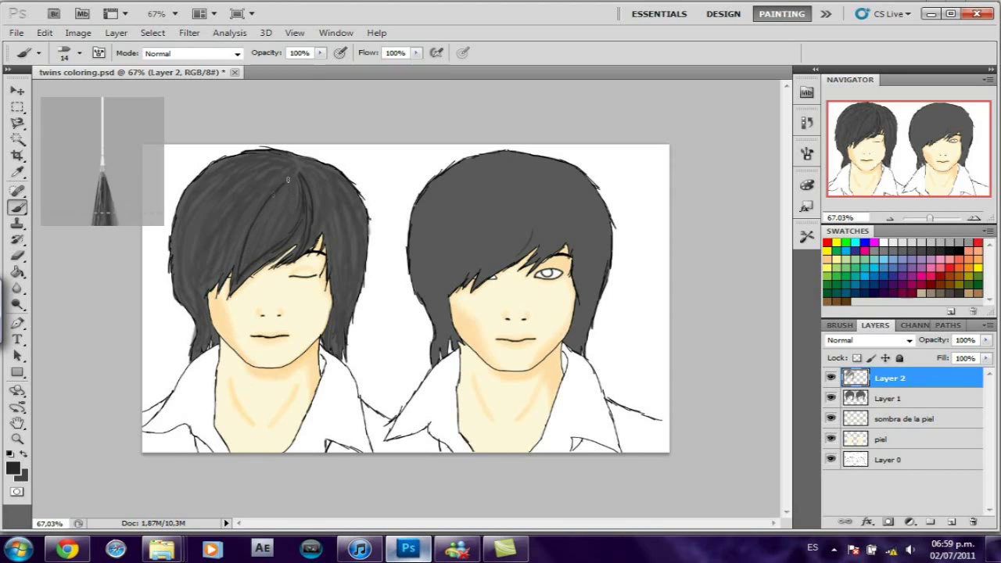
drag(294, 158, 245, 156)
drag(181, 213, 174, 280)
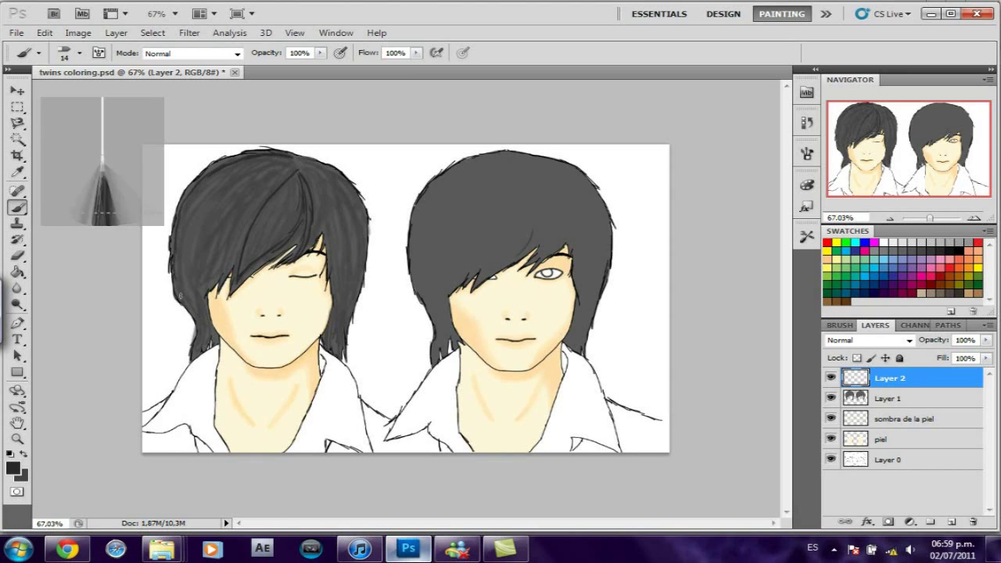
drag(273, 169, 202, 242)
drag(236, 183, 186, 275)
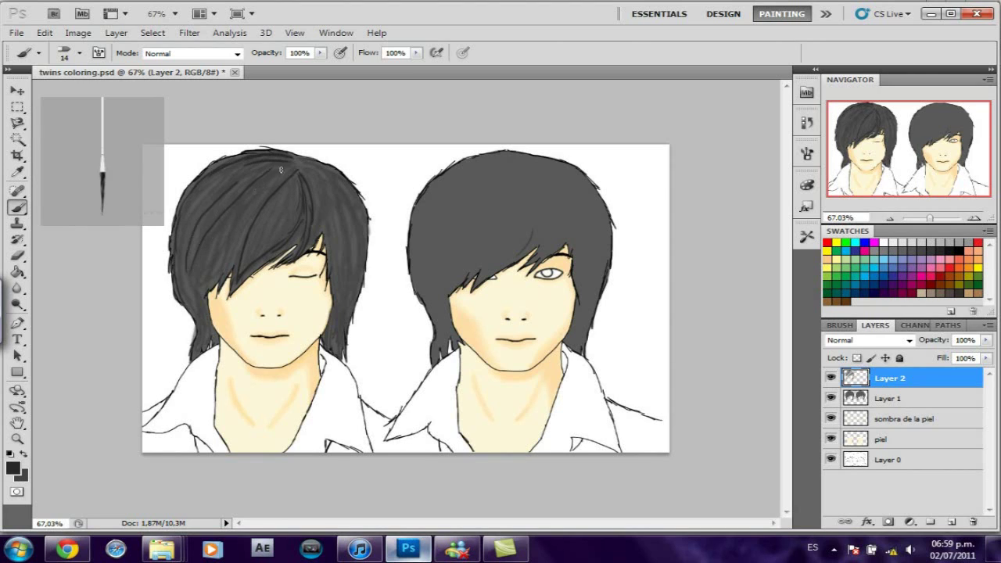
mouse_move(291, 167)
mouse_down()
mouse_move(215, 203)
mouse_move(200, 269)
mouse_up()
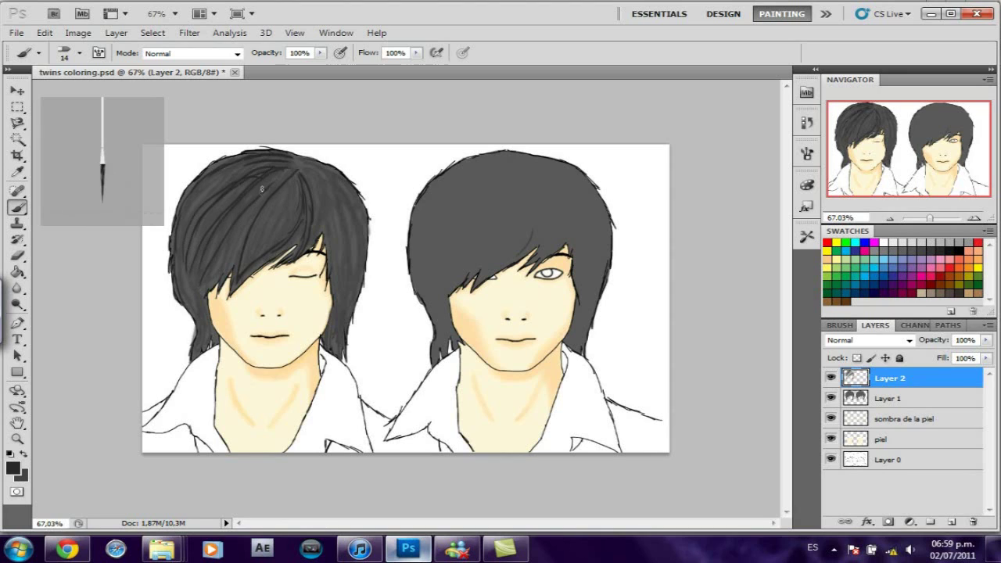
drag(257, 200, 213, 288)
mouse_move(289, 173)
mouse_down()
mouse_move(192, 266)
mouse_move(197, 353)
mouse_up()
drag(197, 260, 213, 341)
drag(251, 167, 204, 198)
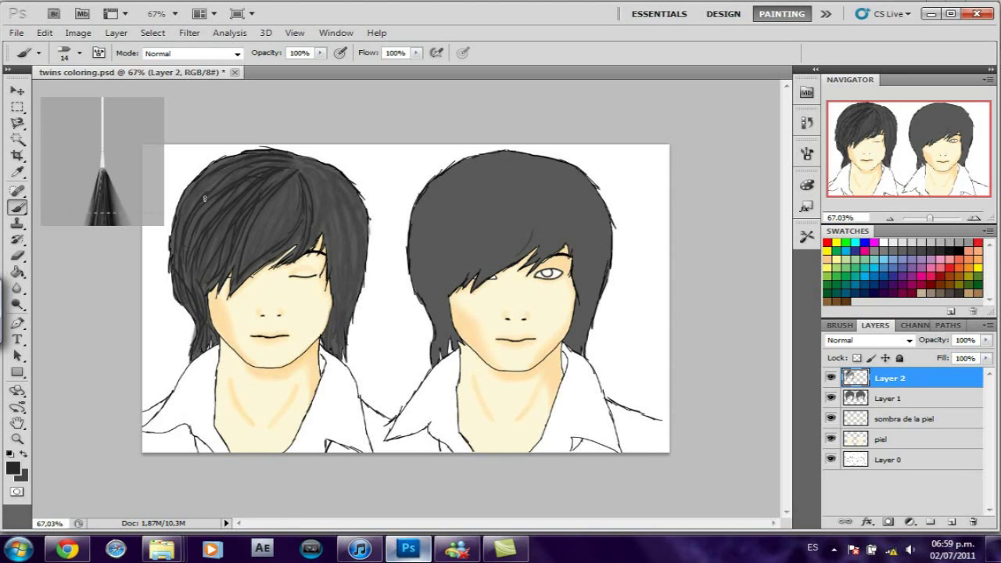
drag(280, 192, 233, 289)
- Paint dark strands along the right side of the left twin's hair
drag(334, 184, 321, 278)
drag(340, 209, 330, 292)
drag(332, 211, 326, 273)
drag(320, 188, 314, 239)
drag(344, 177, 354, 262)
mouse_move(359, 219)
mouse_down()
mouse_move(357, 301)
mouse_move(337, 294)
mouse_move(331, 344)
mouse_up()
drag(356, 249, 356, 286)
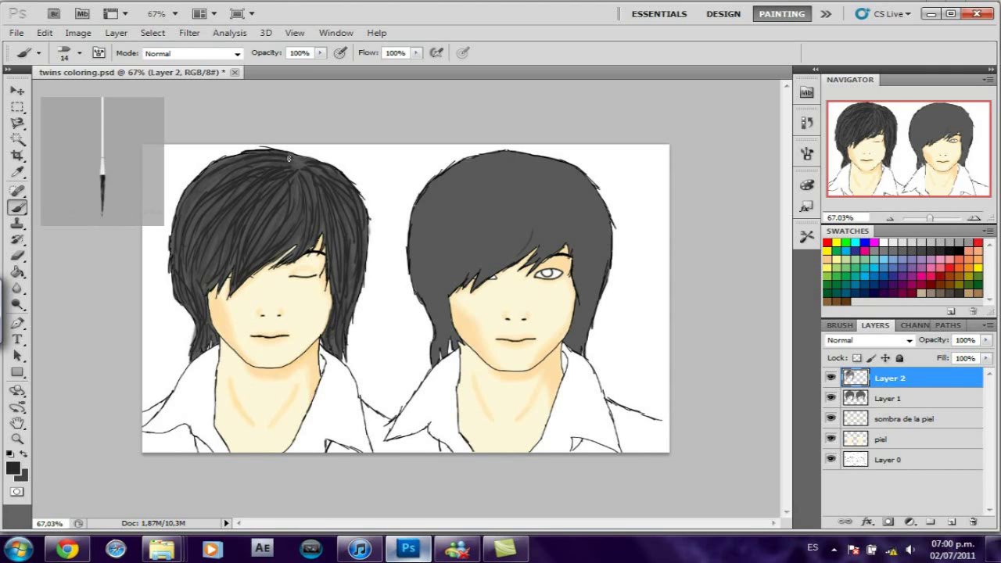
drag(301, 165, 306, 197)
- Add more dark strands to the top, left and right edge of the left boy's hair
click(18, 288)
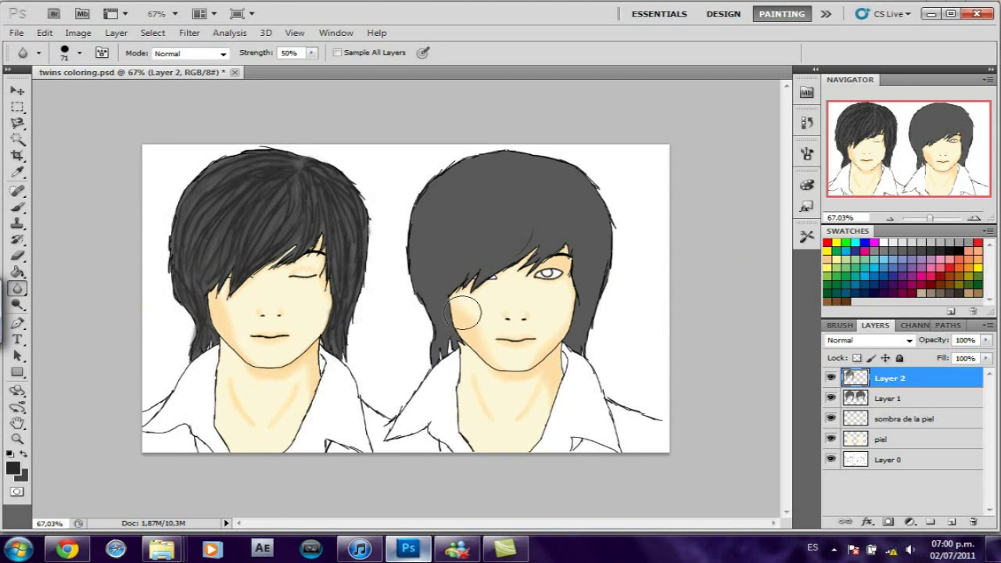
click(19, 208)
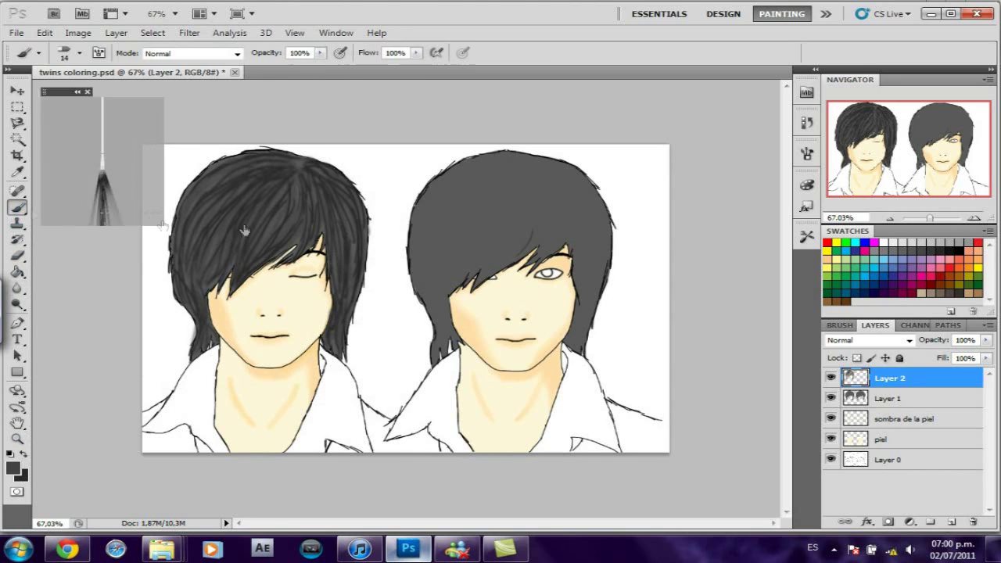
alt+click(479, 239)
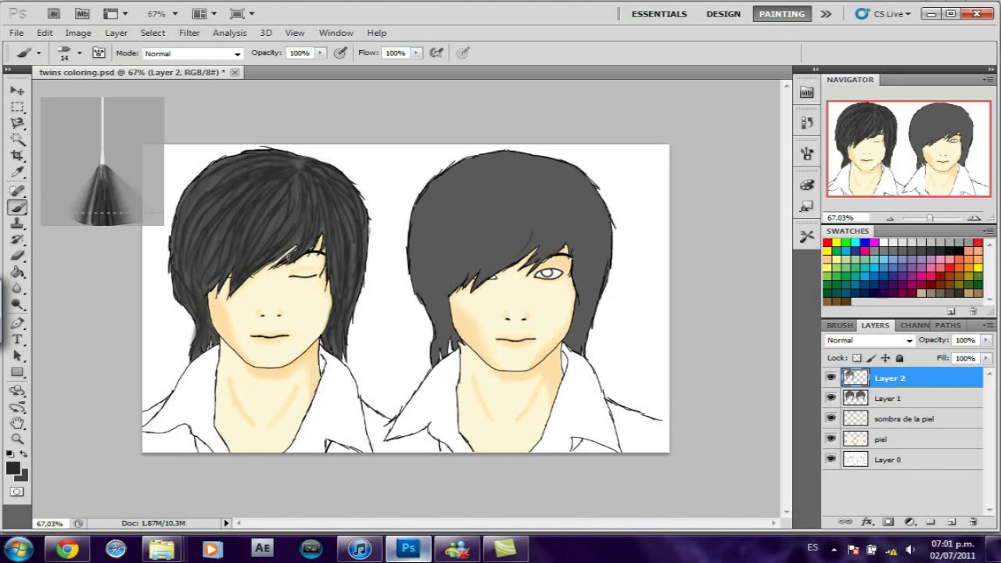
drag(289, 242, 278, 200)
mouse_move(262, 235)
mouse_down()
mouse_move(245, 218)
mouse_move(207, 282)
mouse_up()
drag(219, 235, 187, 280)
mouse_move(227, 194)
mouse_down()
mouse_move(188, 278)
mouse_move(188, 227)
mouse_up()
drag(227, 168, 191, 226)
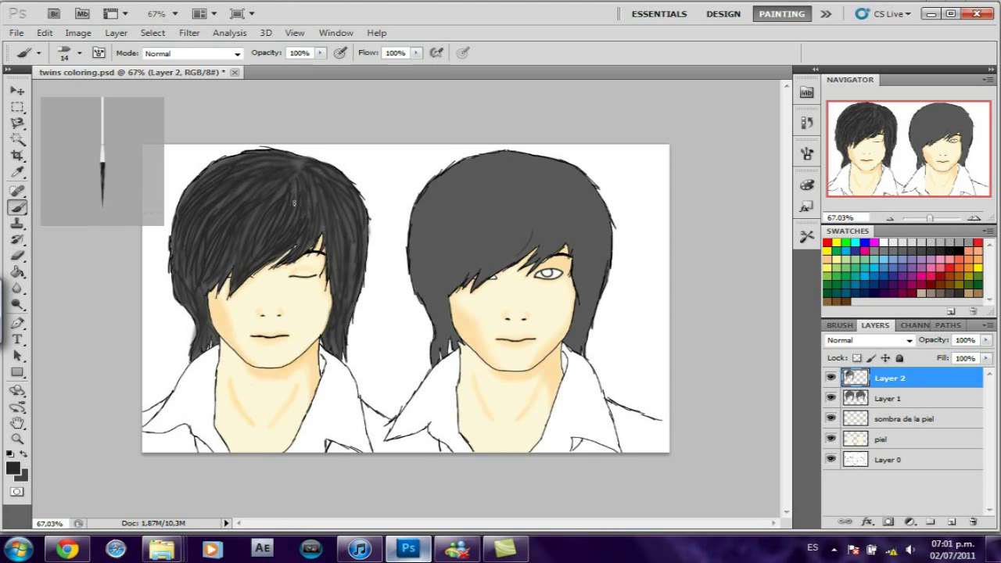
drag(285, 188, 248, 205)
mouse_move(286, 160)
mouse_down()
mouse_move(242, 163)
mouse_move(254, 154)
mouse_move(302, 168)
mouse_up()
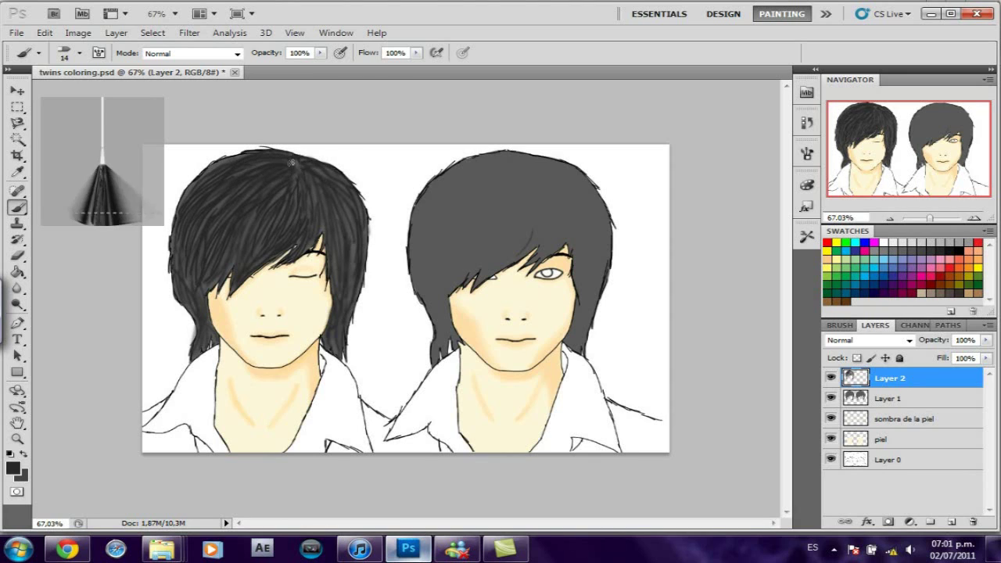
drag(369, 220, 359, 291)
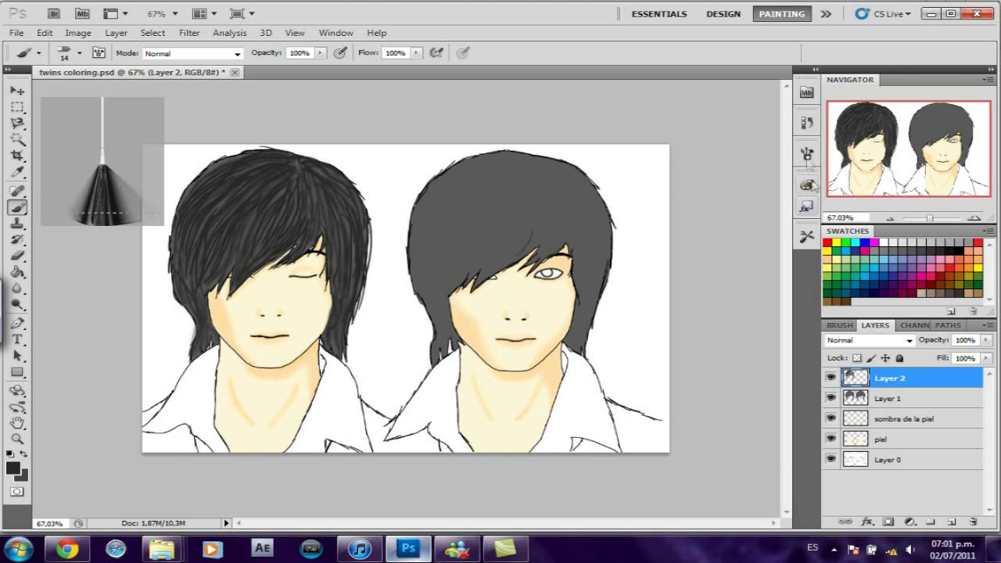
- Undo recent strokes via History, then repaint strands on the left hair's right and left edges
click(806, 122)
key(ctrl+alt+z)
key(ctrl+alt+z)
key(ctrl+alt+z)
key(ctrl+alt+z)
key(ctrl+alt+z)
key(ctrl+alt+z)
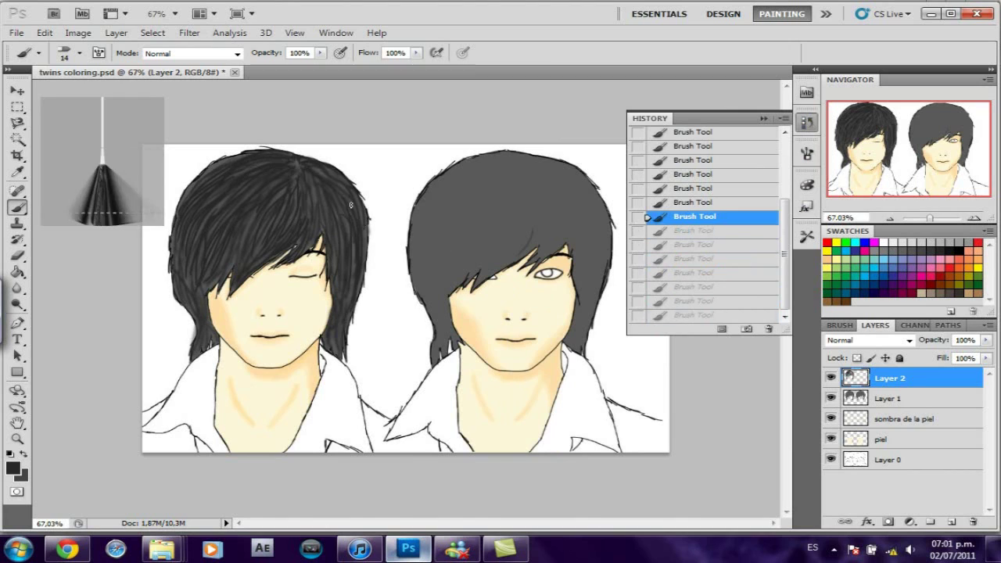
click(350, 254)
drag(364, 227, 364, 270)
drag(339, 326, 336, 350)
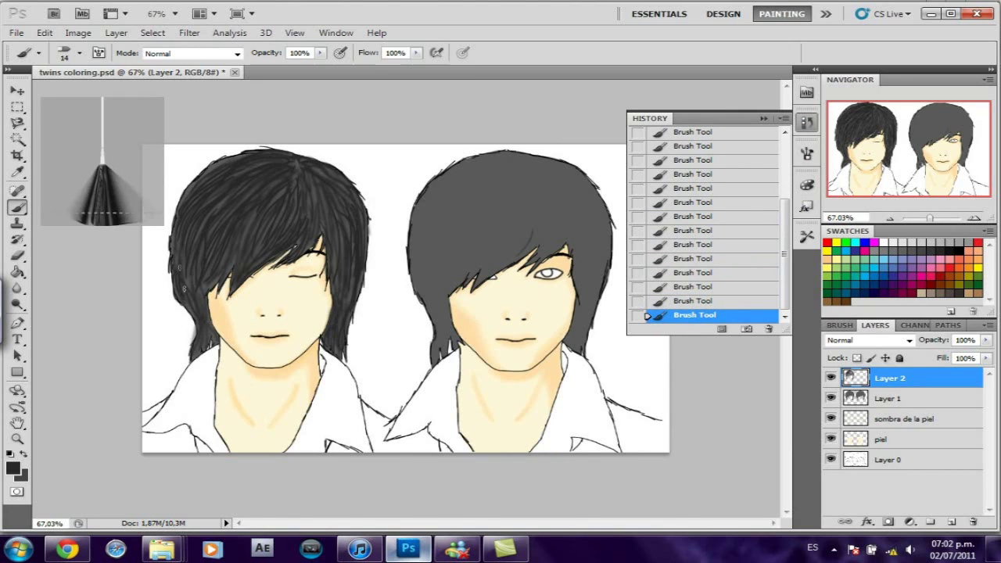
mouse_move(184, 274)
mouse_down()
mouse_move(207, 321)
mouse_move(197, 349)
mouse_move(205, 329)
mouse_up()
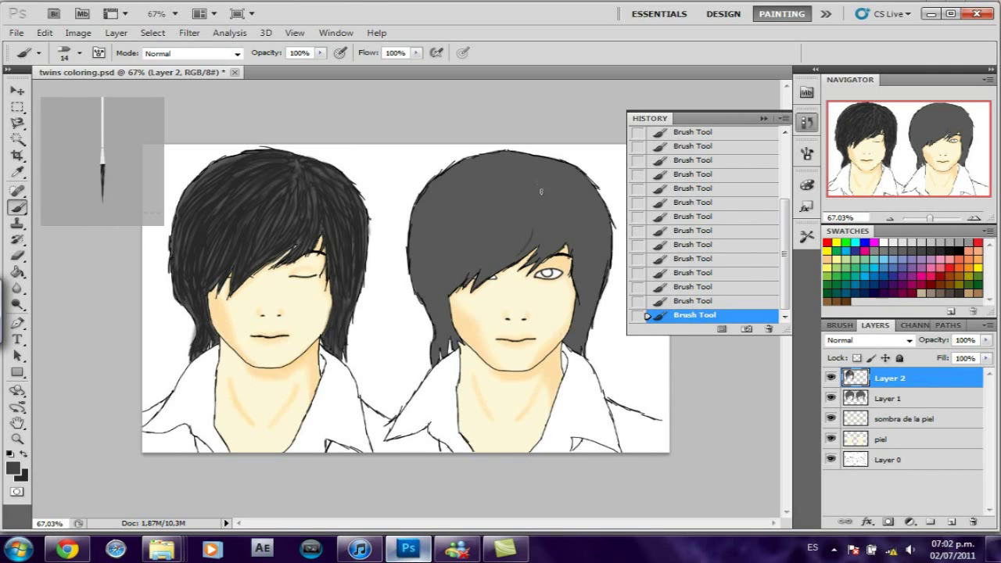
- Paint curved dark strands across the crown of the right boy's hair
drag(534, 184, 494, 263)
mouse_move(550, 168)
mouse_down()
mouse_move(536, 185)
mouse_move(592, 287)
mouse_up()
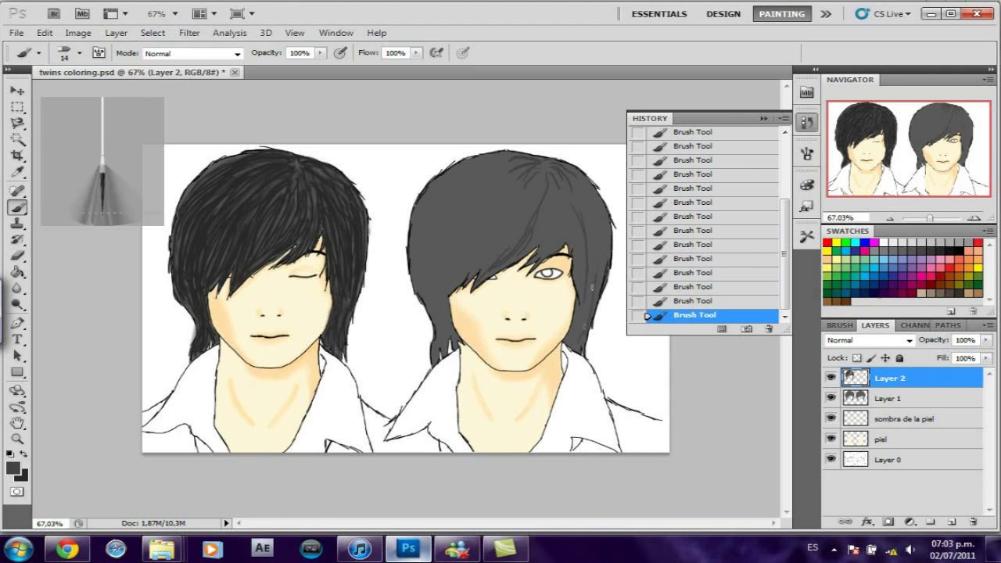
mouse_move(597, 282)
mouse_down()
mouse_move(578, 212)
mouse_move(586, 252)
mouse_up()
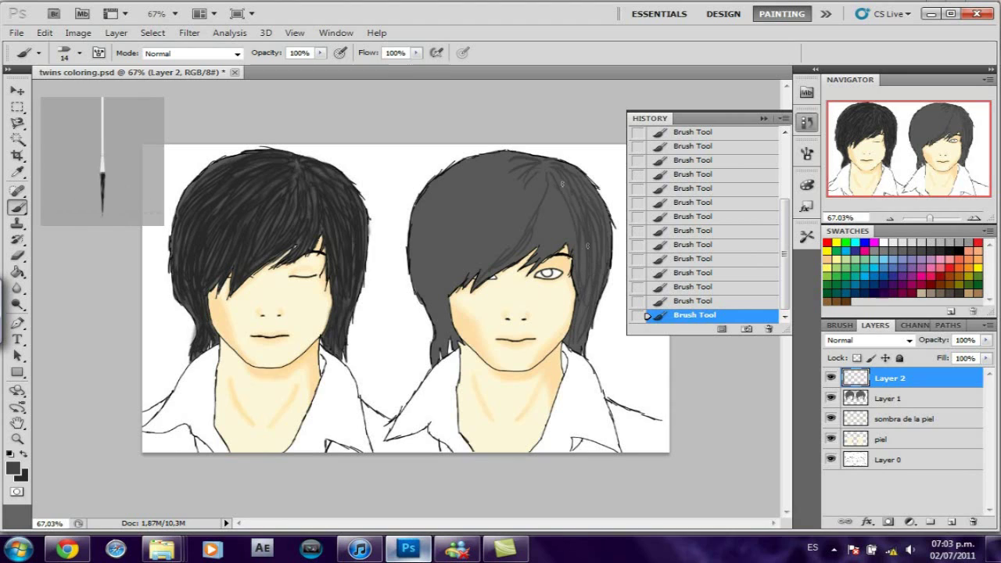
mouse_move(566, 181)
mouse_down()
mouse_move(547, 254)
mouse_move(567, 200)
mouse_move(512, 247)
mouse_move(545, 193)
mouse_up()
mouse_move(450, 186)
mouse_down()
mouse_move(430, 254)
mouse_move(434, 295)
mouse_up()
drag(513, 177, 472, 193)
- Darken the upper-left and left edge of the right boy's hair with more strands
mouse_move(484, 156)
mouse_down()
mouse_move(426, 208)
mouse_move(414, 301)
mouse_up()
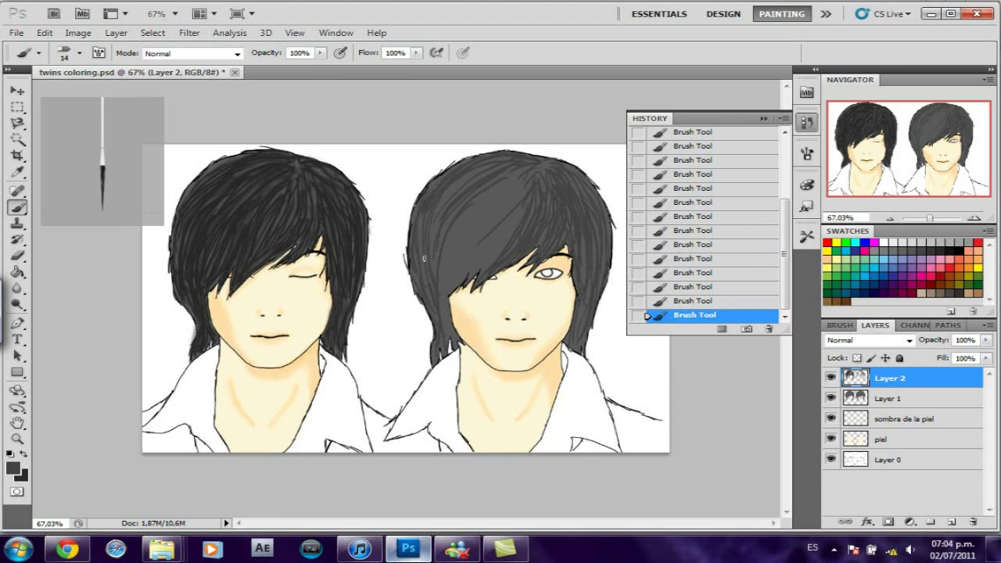
drag(449, 236, 443, 265)
drag(461, 215, 443, 330)
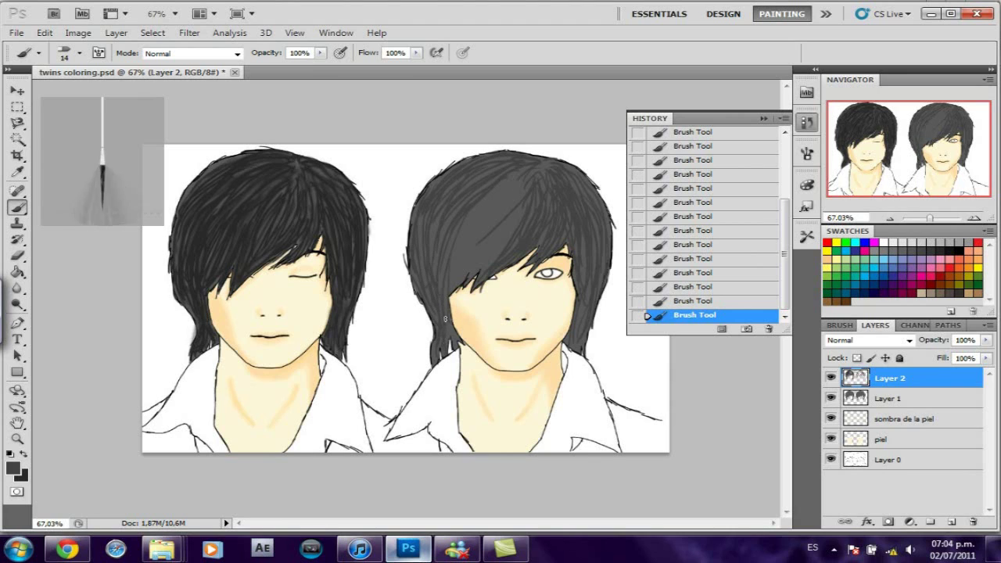
mouse_move(468, 184)
mouse_down()
mouse_move(444, 243)
mouse_move(450, 278)
mouse_up()
drag(510, 216, 474, 280)
mouse_move(513, 197)
mouse_down()
mouse_move(473, 273)
mouse_move(461, 252)
mouse_up()
drag(508, 199, 459, 260)
key(r)
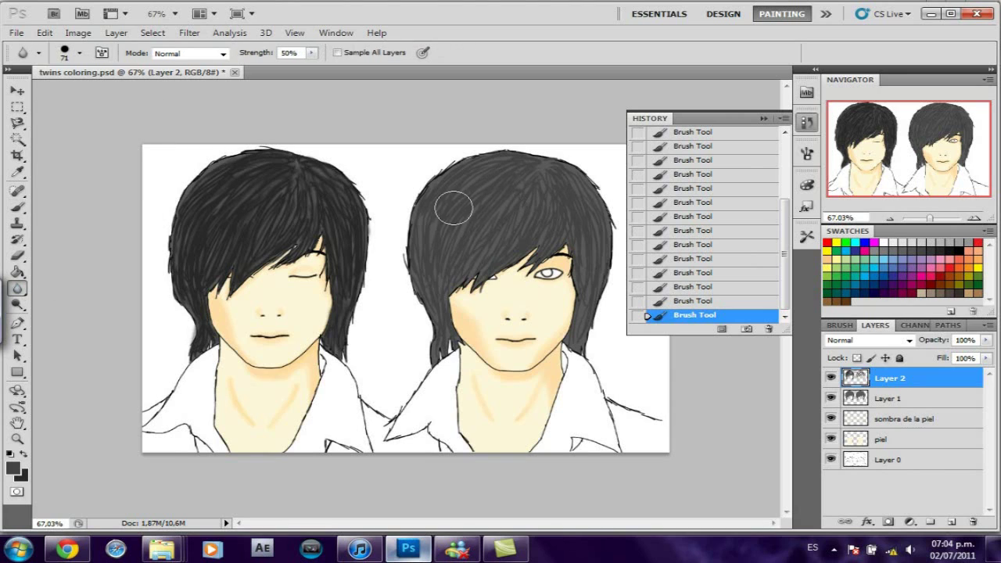
- Blur the left edge of the right boy's face, then paint dark strands into his hair
drag(438, 313, 426, 332)
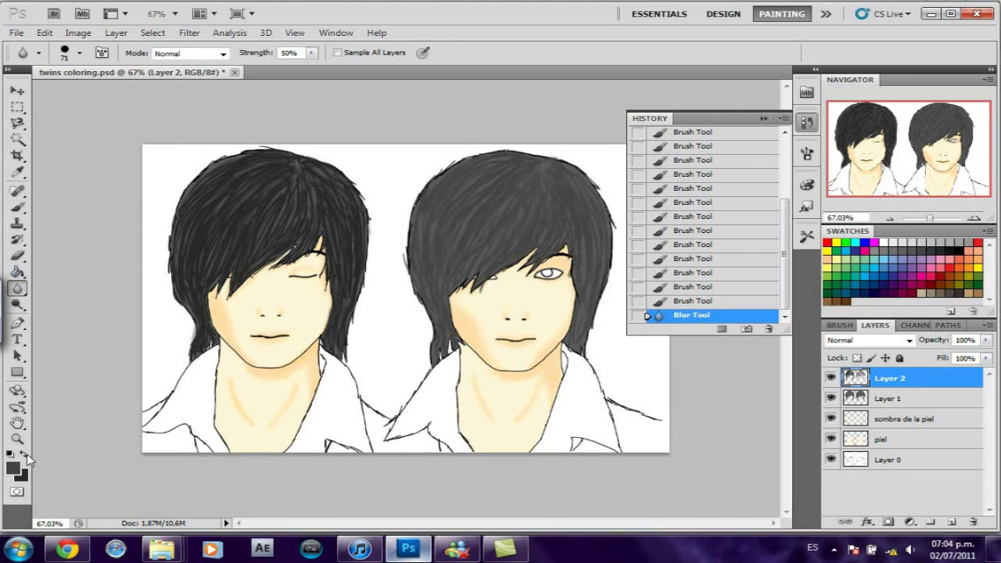
key(b)
mouse_move(552, 190)
mouse_down()
mouse_move(539, 262)
mouse_move(548, 244)
mouse_up()
drag(532, 204, 481, 282)
drag(523, 181, 517, 255)
mouse_move(530, 160)
mouse_down()
mouse_move(446, 210)
mouse_move(438, 301)
mouse_move(484, 250)
mouse_up()
- Paint black strands across the right boy's hair, darkening its left side
mouse_move(526, 184)
mouse_down()
mouse_move(488, 273)
mouse_move(442, 294)
mouse_up()
drag(476, 227, 436, 280)
drag(505, 236, 468, 285)
mouse_move(514, 169)
mouse_down()
mouse_move(442, 261)
mouse_move(457, 178)
mouse_move(433, 207)
mouse_up()
drag(473, 160, 413, 251)
drag(434, 180, 406, 264)
mouse_move(493, 164)
mouse_down()
mouse_move(424, 236)
mouse_move(414, 301)
mouse_move(438, 355)
mouse_up()
- Add dark strands along the left edge and fill the right side of the right hair
drag(424, 283, 432, 322)
drag(442, 204, 423, 286)
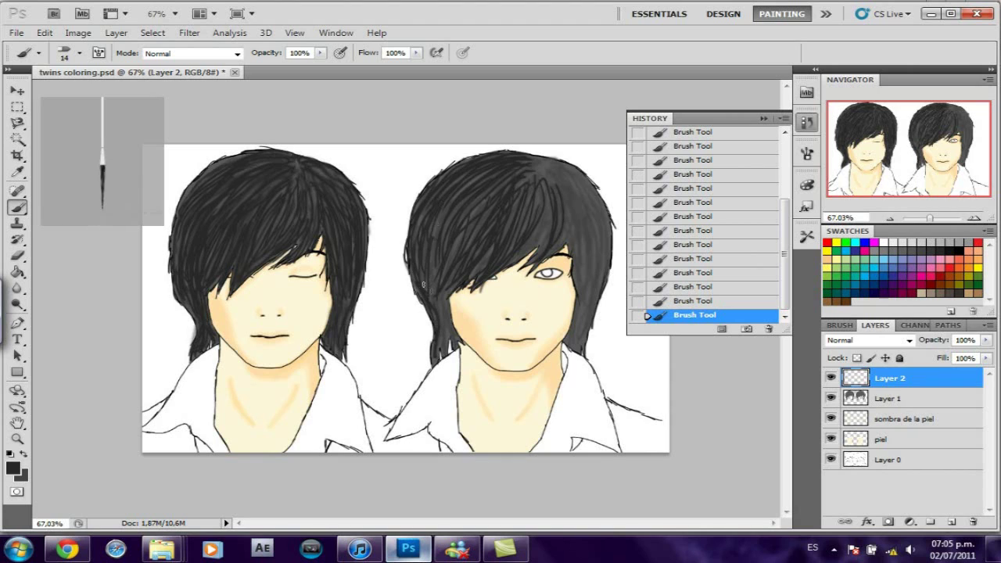
drag(444, 326, 445, 296)
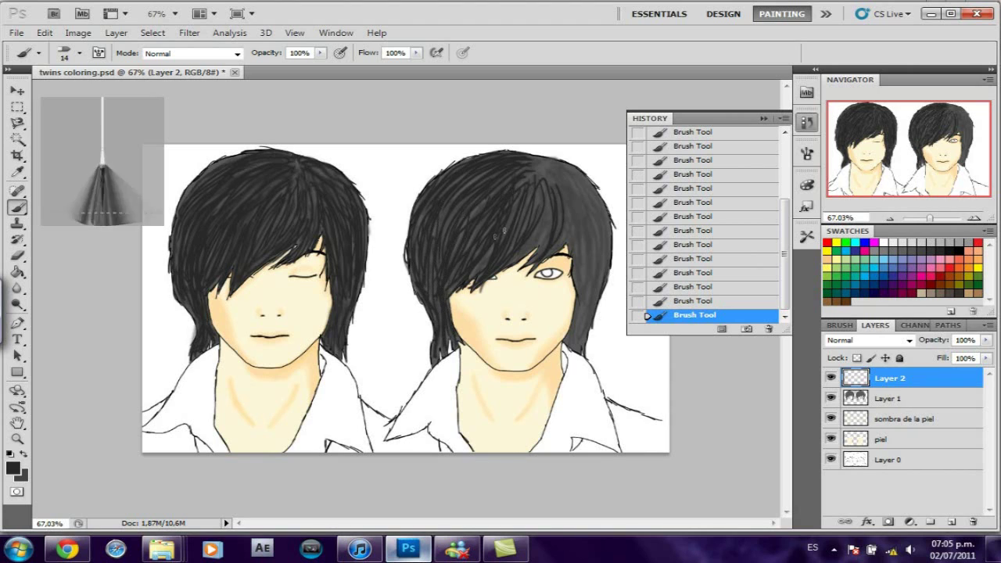
mouse_move(557, 189)
mouse_down()
mouse_move(582, 230)
mouse_move(570, 178)
mouse_up()
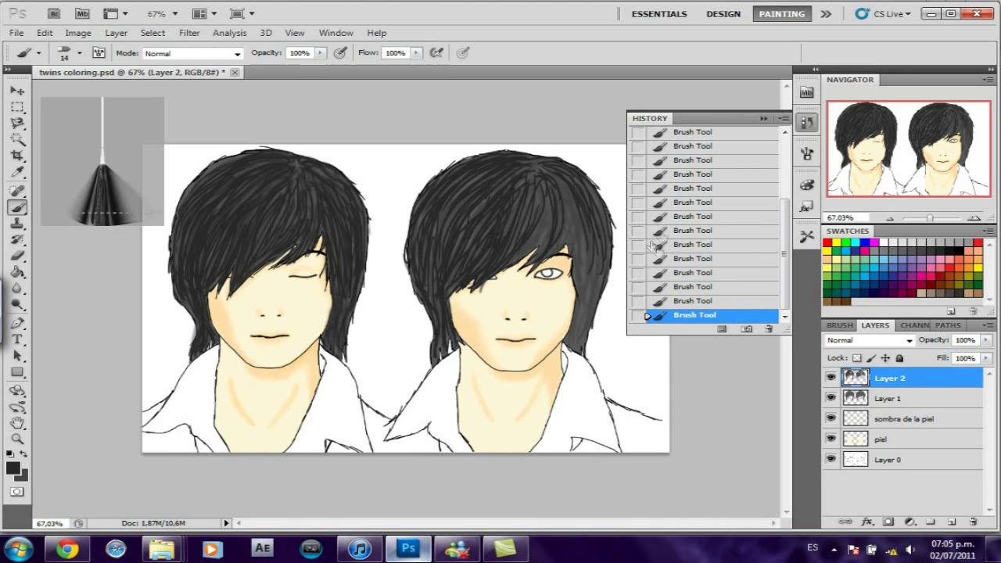
drag(574, 249, 600, 222)
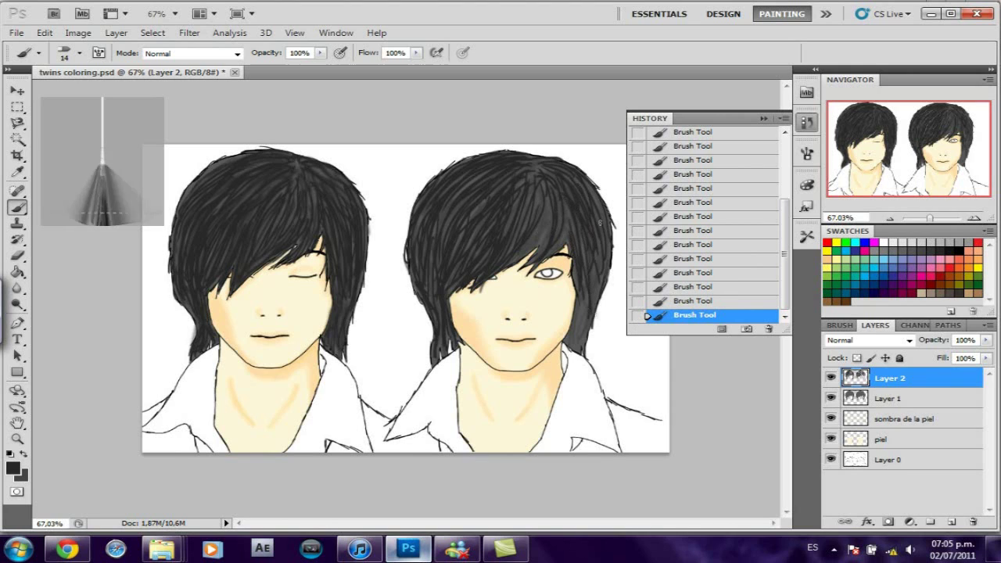
drag(588, 278, 571, 348)
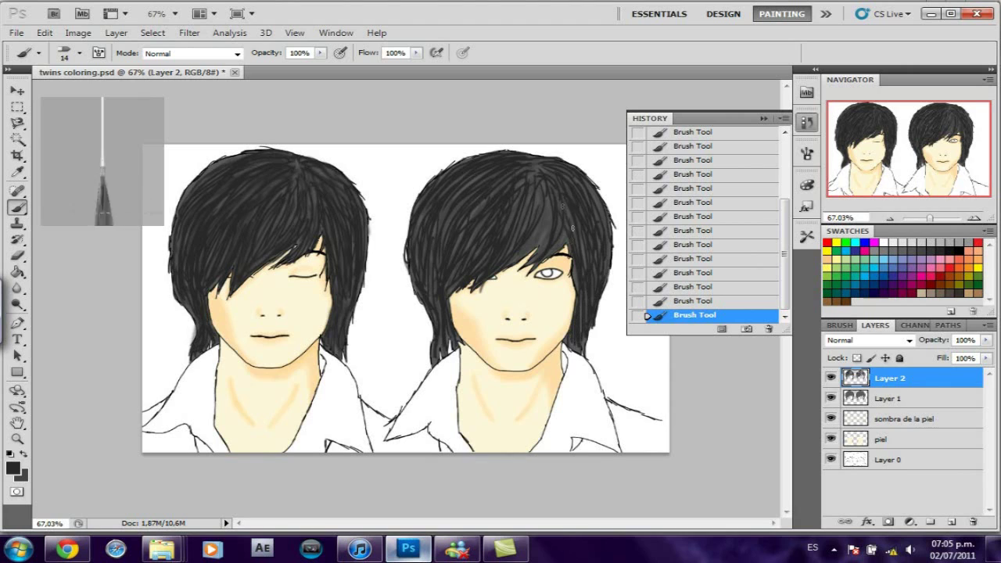
mouse_move(563, 246)
mouse_down()
mouse_move(545, 228)
mouse_move(504, 274)
mouse_up()
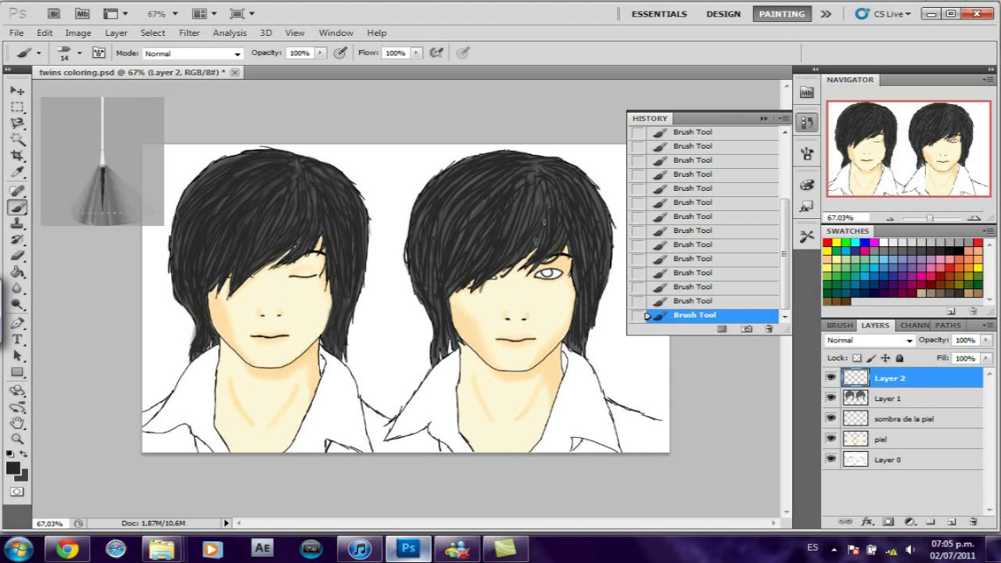
- Soften a spot in the right boy's hair and add short dark strokes
click(17, 288)
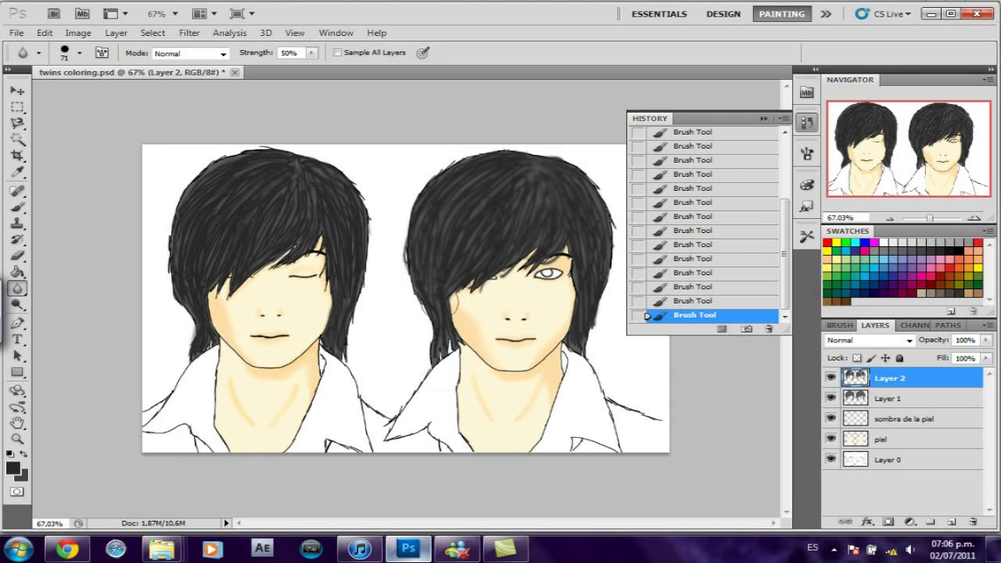
key(b)
mouse_move(301, 213)
mouse_down()
mouse_move(528, 230)
mouse_move(508, 231)
mouse_up()
drag(509, 181, 441, 301)
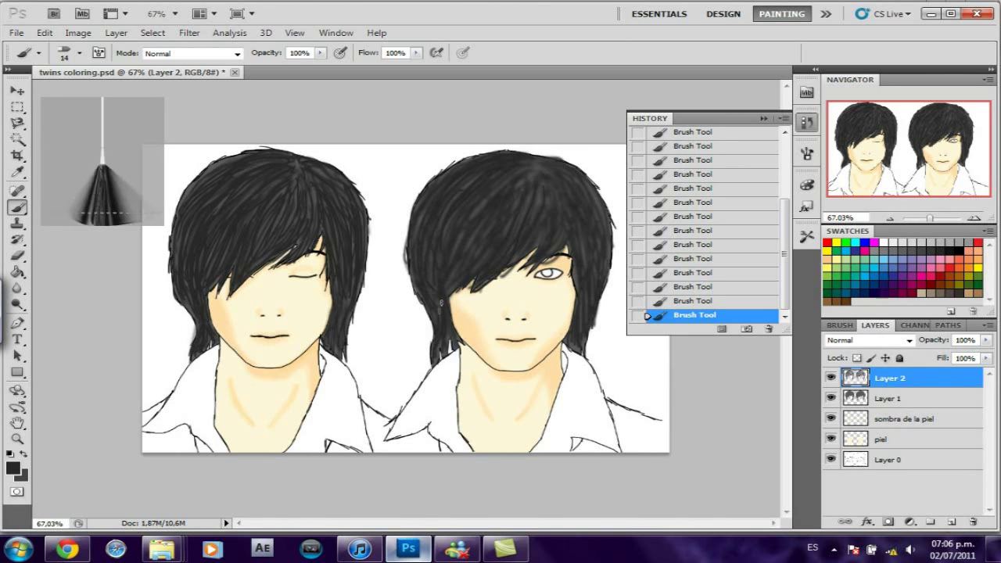
drag(492, 258, 496, 208)
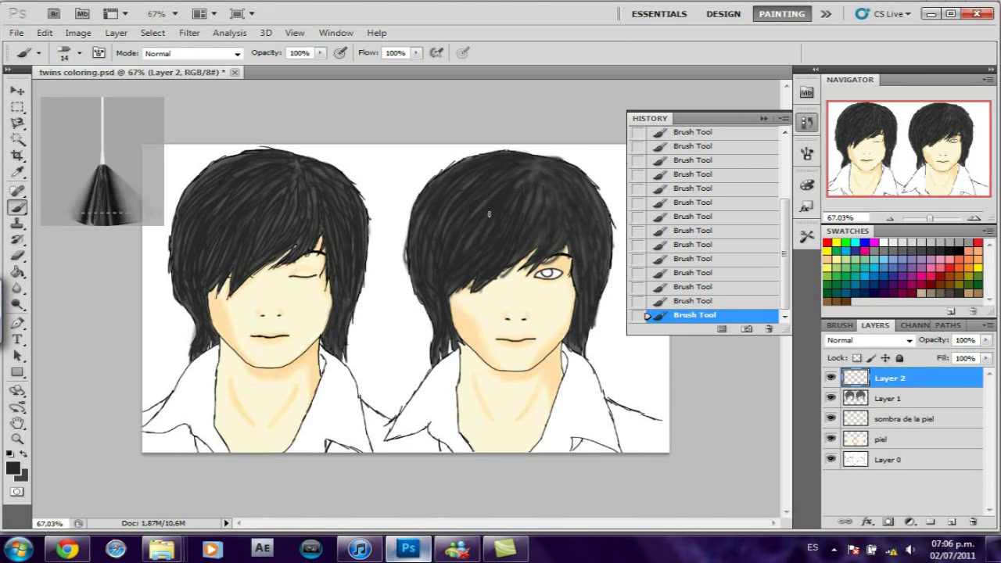
drag(574, 200, 594, 195)
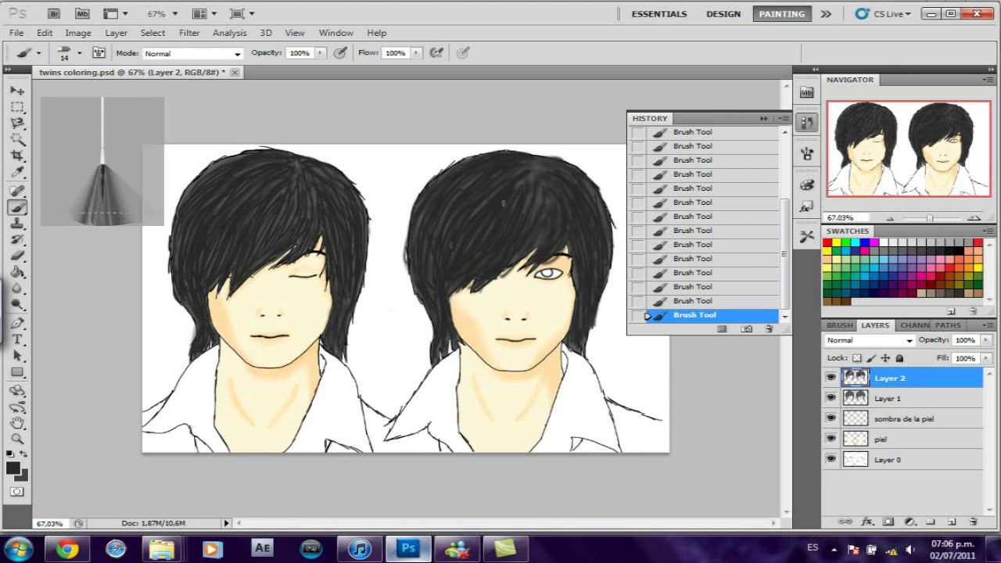
- Keep the near-black painting colour and paint more strands in the right boy's hair
click(13, 468)
click(664, 123)
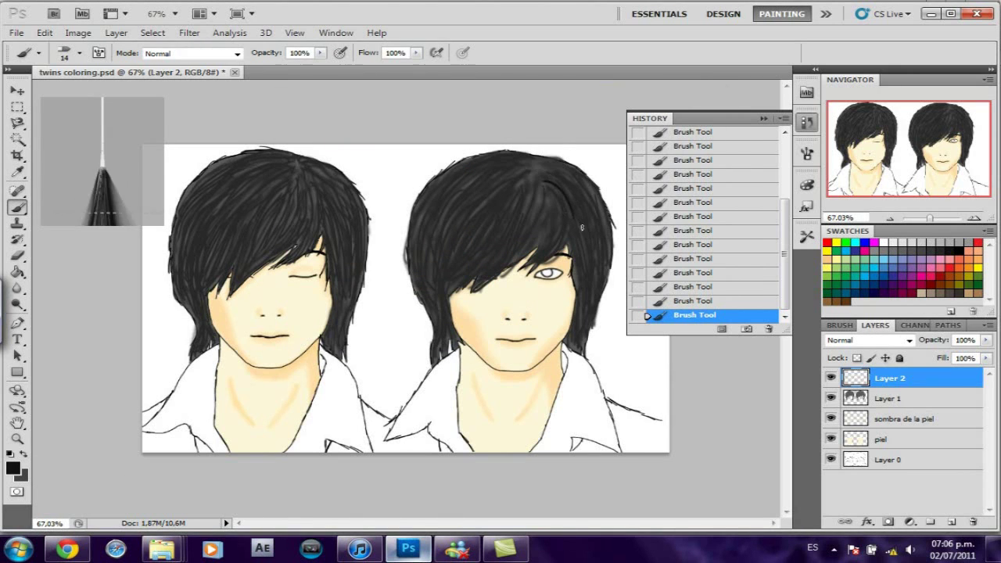
mouse_move(581, 227)
mouse_down()
mouse_move(556, 172)
mouse_move(547, 177)
mouse_move(557, 249)
mouse_up()
drag(480, 275, 538, 175)
mouse_move(473, 239)
mouse_down()
mouse_move(528, 178)
mouse_move(438, 305)
mouse_up()
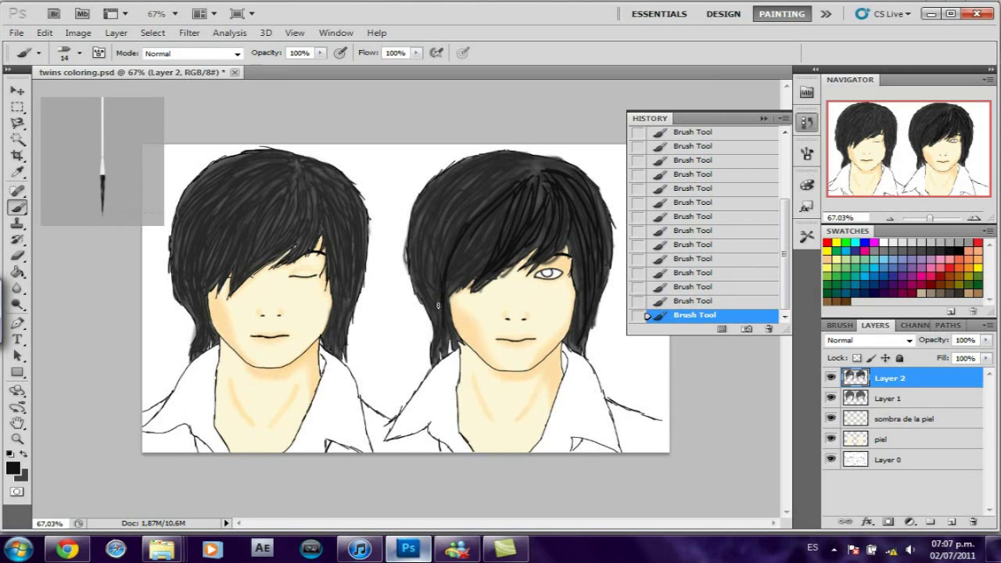
- Darken the right hair above and left of the eye and at the crown
drag(448, 291, 504, 208)
mouse_move(463, 267)
mouse_down()
mouse_move(530, 175)
mouse_move(440, 211)
mouse_move(413, 269)
mouse_up()
mouse_move(431, 202)
mouse_down()
mouse_move(422, 301)
mouse_move(486, 199)
mouse_move(436, 272)
mouse_up()
drag(466, 194, 521, 165)
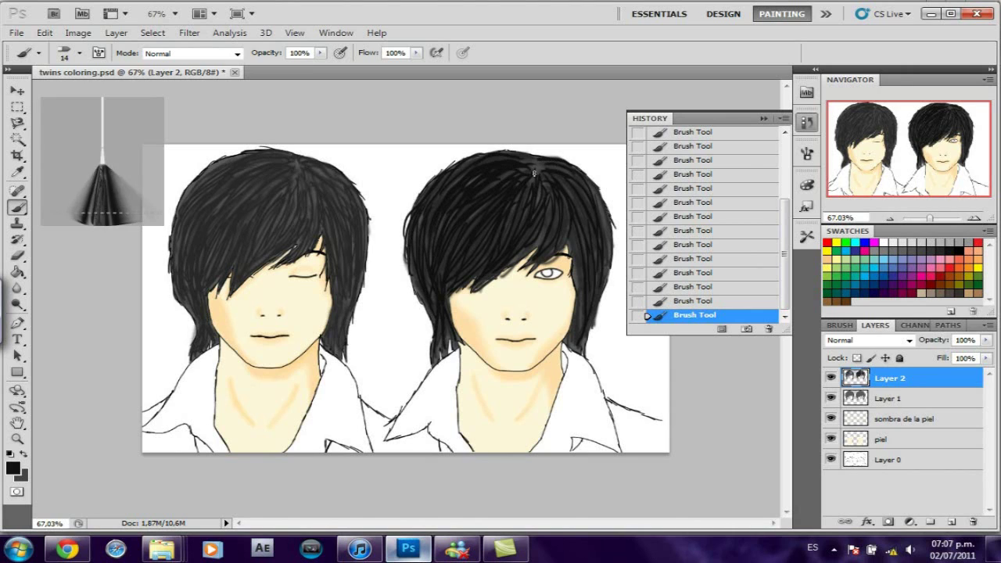
- Blur the strokes in the right boy's hair to smooth them
click(18, 288)
drag(537, 160, 605, 221)
mouse_move(553, 247)
mouse_down()
mouse_move(571, 350)
mouse_move(385, 266)
mouse_up()
mouse_move(385, 266)
mouse_down()
mouse_move(514, 172)
mouse_move(556, 320)
mouse_up()
drag(556, 321, 602, 407)
- Paint fresh black strands over the blurred right boy's hair
click(17, 207)
drag(525, 228, 547, 269)
mouse_move(548, 235)
mouse_down()
mouse_move(505, 266)
mouse_move(466, 225)
mouse_up()
mouse_move(473, 231)
mouse_down()
mouse_move(464, 224)
mouse_move(469, 230)
mouse_up()
drag(469, 219, 461, 235)
mouse_move(429, 204)
mouse_down()
mouse_move(469, 206)
mouse_move(493, 246)
mouse_up()
mouse_move(489, 234)
mouse_down()
mouse_move(496, 250)
mouse_move(491, 227)
mouse_up()
- Darken the right side of the right twin's hair with small strands
drag(498, 234, 497, 211)
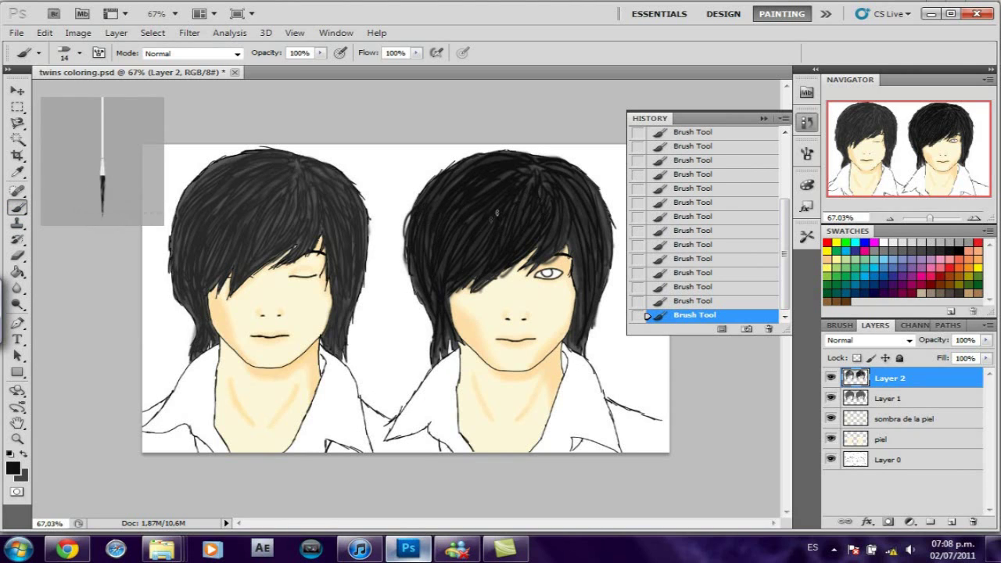
drag(581, 232, 573, 274)
drag(579, 180, 564, 213)
mouse_move(608, 185)
mouse_down()
mouse_move(605, 221)
mouse_move(520, 188)
mouse_up()
drag(534, 224, 506, 198)
drag(598, 191, 590, 234)
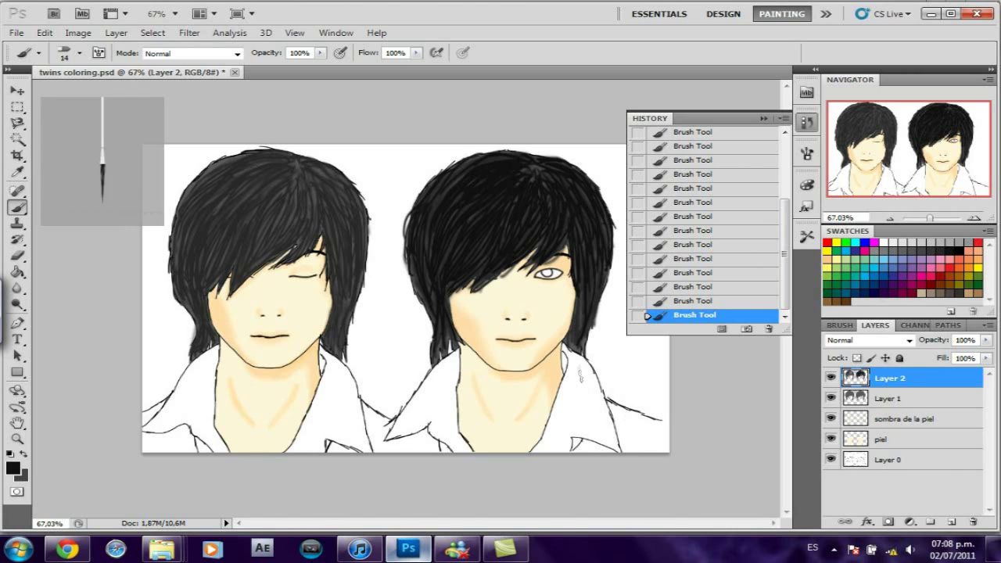
mouse_move(312, 174)
mouse_down()
mouse_move(328, 286)
mouse_move(330, 228)
mouse_up()
- Paint dark strands down the right side and center of the left twin's hair
drag(328, 191, 332, 230)
drag(321, 238, 335, 340)
drag(344, 258, 346, 347)
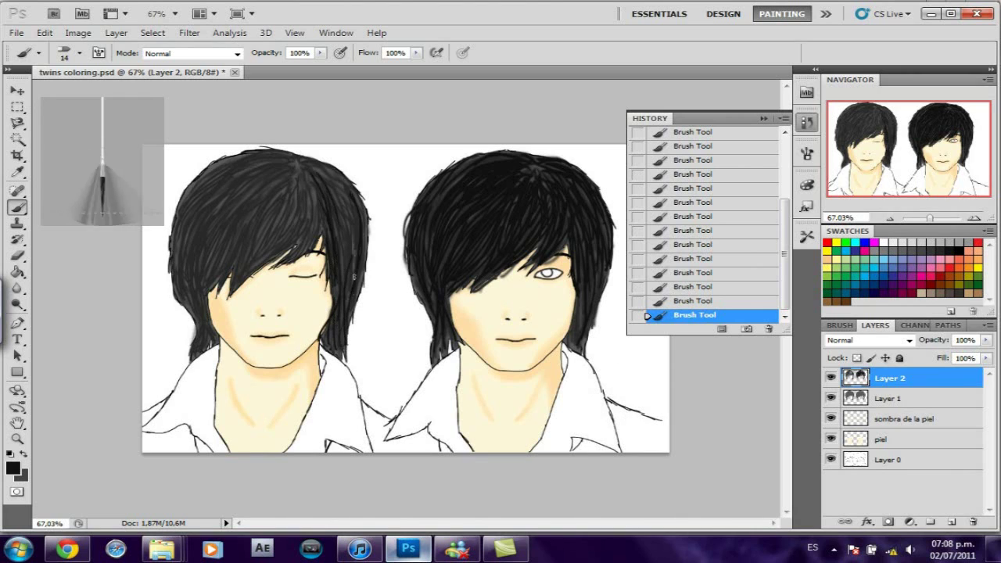
drag(334, 196, 351, 203)
drag(324, 165, 243, 184)
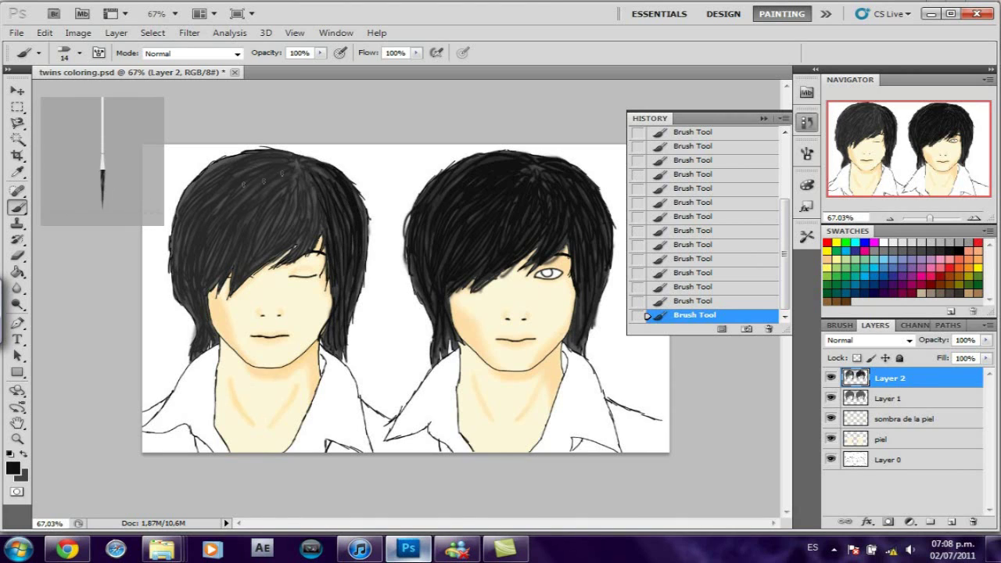
drag(309, 176, 297, 258)
drag(332, 164, 300, 228)
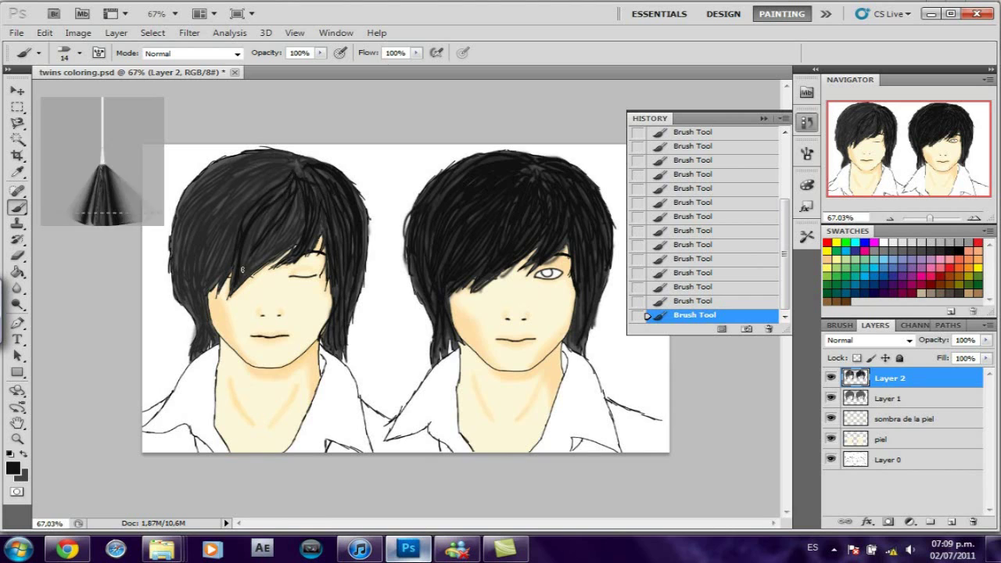
- Fill the center and darken the outer left side of the left twin's hair
drag(280, 233, 266, 270)
drag(297, 184, 258, 270)
mouse_move(285, 218)
mouse_down()
mouse_move(246, 277)
mouse_move(205, 295)
mouse_up()
drag(223, 239, 200, 283)
drag(212, 180, 195, 352)
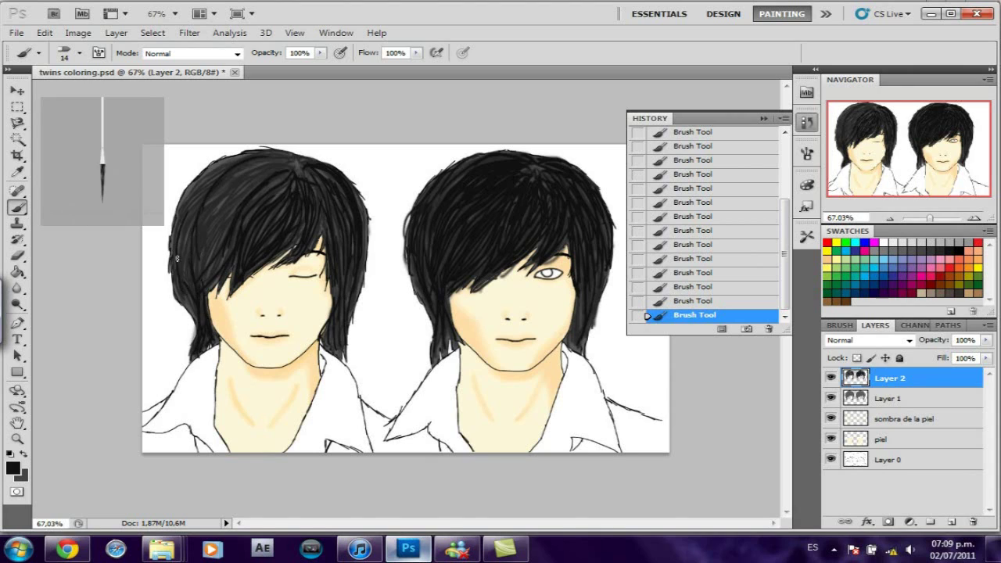
mouse_move(186, 288)
mouse_down()
mouse_move(230, 163)
mouse_move(186, 213)
mouse_up()
- Add more black strands across and down the left twin's hair
drag(251, 173, 210, 198)
mouse_move(289, 165)
mouse_down()
mouse_move(205, 286)
mouse_move(203, 231)
mouse_up()
drag(234, 190, 198, 279)
drag(192, 203, 205, 278)
mouse_move(284, 192)
mouse_down()
mouse_move(244, 223)
mouse_move(274, 223)
mouse_up()
drag(220, 186, 217, 251)
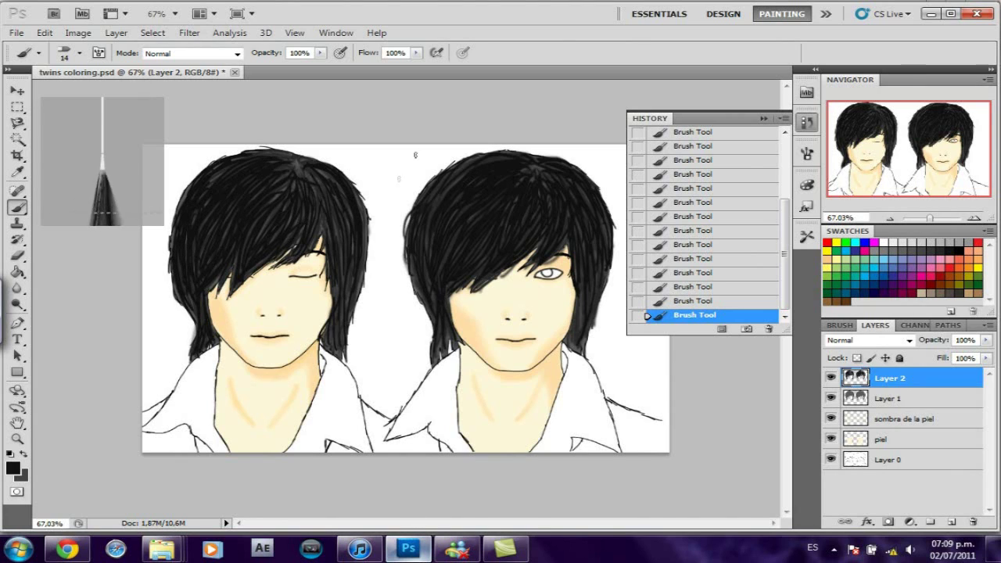
drag(288, 169, 284, 159)
drag(280, 246, 221, 274)
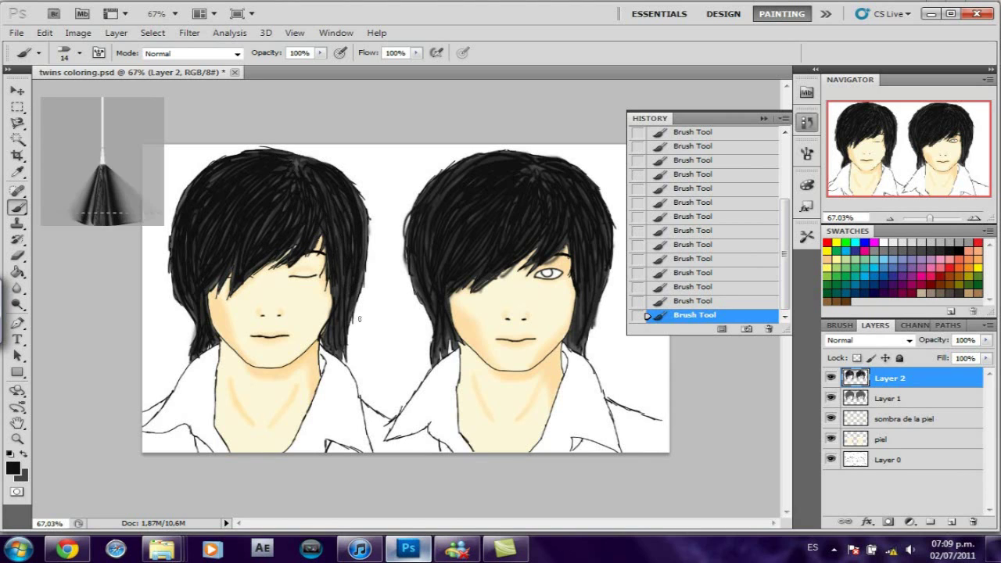
click(906, 344)
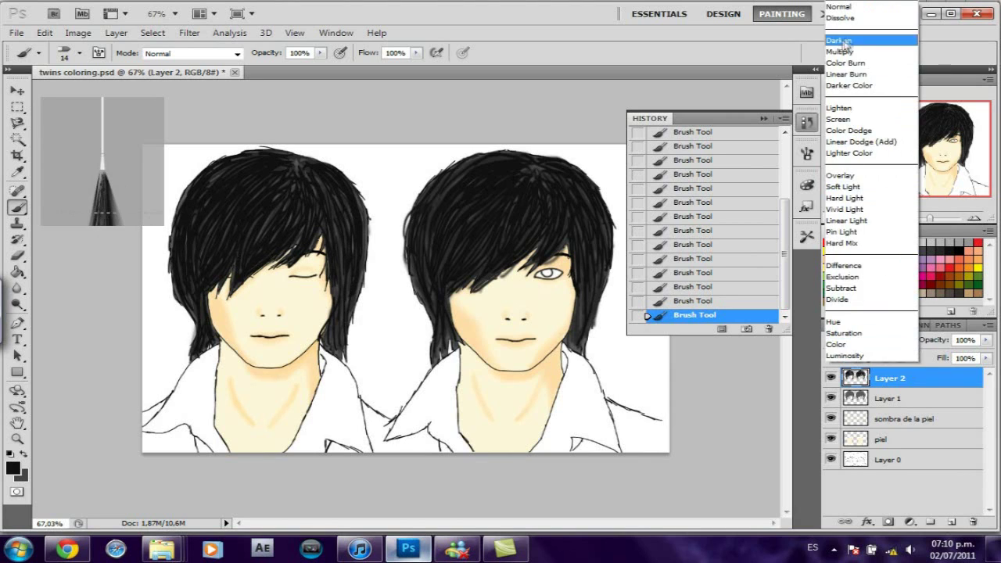
- Set Layer 2 to Multiply blending and zoom in on the left twin's face
click(848, 48)
key(z)
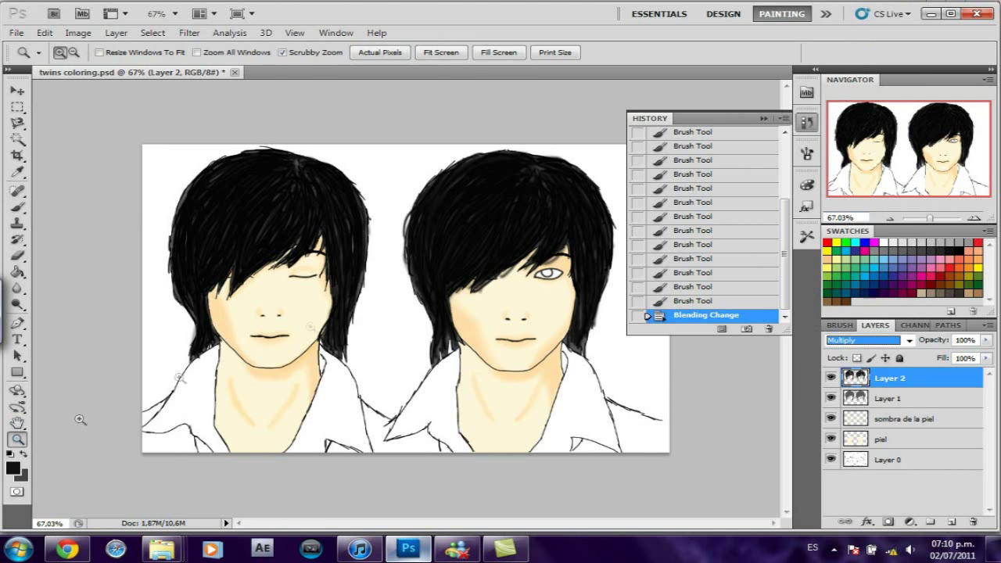
drag(188, 270, 32, 274)
- Erase stray hair strokes near the closed eye and beside the cheek
key(b)
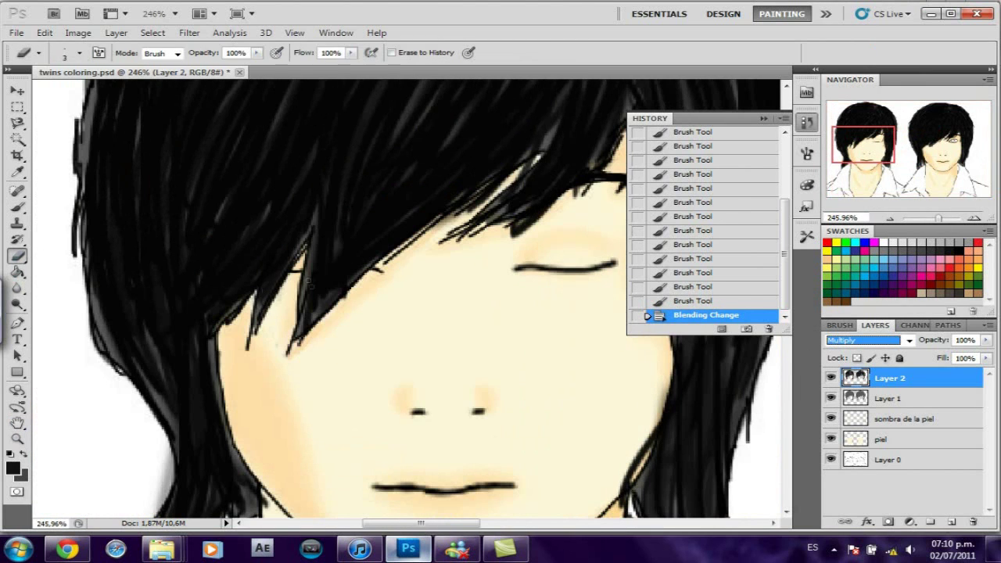
drag(508, 196, 540, 157)
mouse_move(469, 207)
mouse_down()
mouse_move(512, 230)
mouse_move(559, 206)
mouse_move(384, 273)
mouse_up()
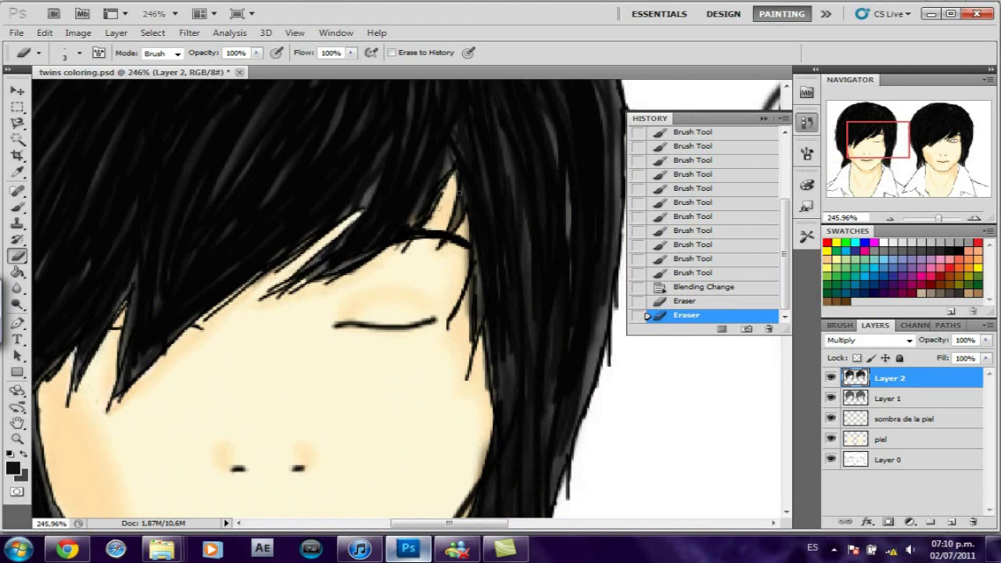
drag(454, 261, 443, 329)
drag(490, 410, 490, 178)
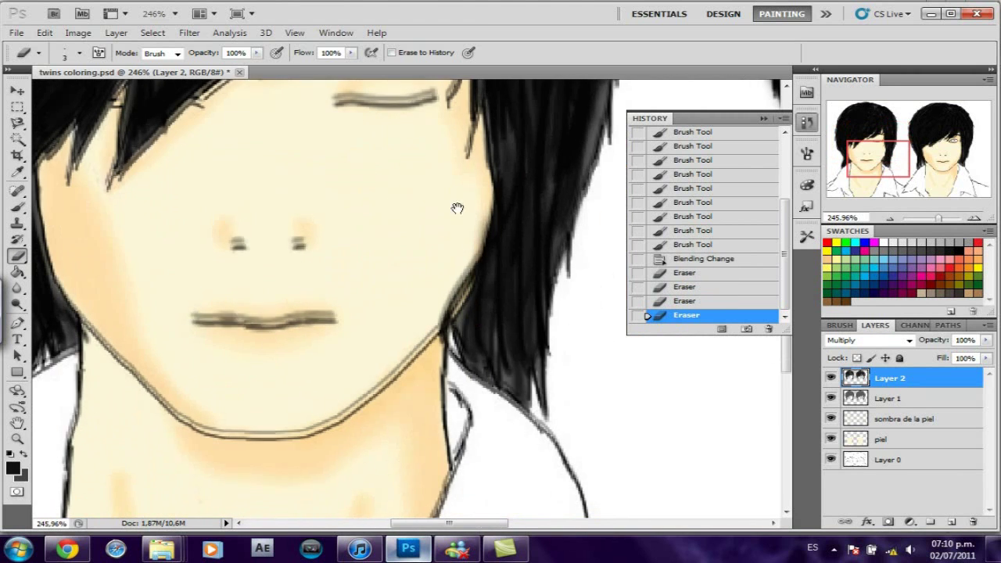
drag(458, 223, 438, 336)
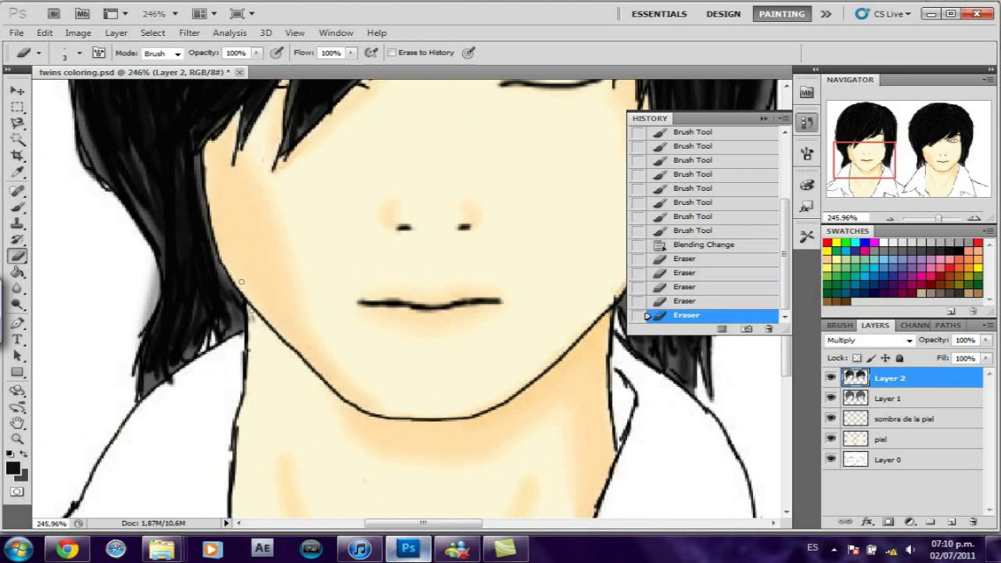
- Shrink the brush to 6 px and paint fine strands where hair meets the neck
right_click(234, 312)
drag(235, 312, 232, 313)
key(Return)
mouse_move(172, 344)
mouse_down()
mouse_move(188, 371)
mouse_move(144, 391)
mouse_up()
- Erase the grey smudge and stray marks on the hair's left edge
key(e)
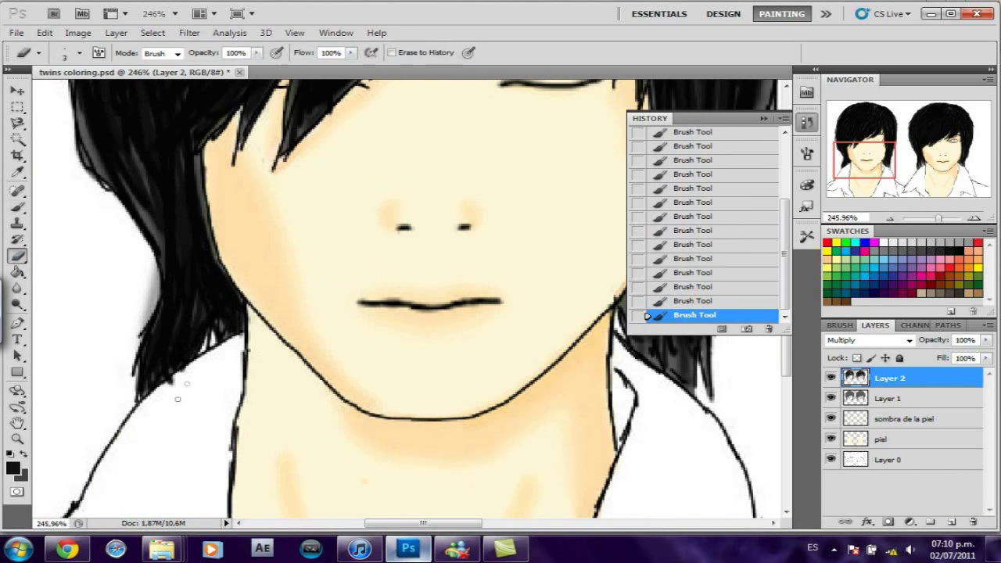
drag(154, 265, 149, 306)
drag(104, 218, 183, 393)
key(b)
- Add fine dark strands at the top of the head and upper right hair
drag(160, 297, 183, 344)
drag(156, 269, 179, 344)
drag(194, 263, 202, 469)
drag(196, 281, 211, 383)
mouse_move(234, 149)
mouse_down()
mouse_move(266, 226)
mouse_move(224, 300)
mouse_move(33, 191)
mouse_up()
drag(320, 202, 360, 305)
drag(367, 227, 395, 288)
drag(284, 239, 226, 313)
- Erase stray marks in the hair beside the face
drag(571, 420, 430, 167)
key(e)
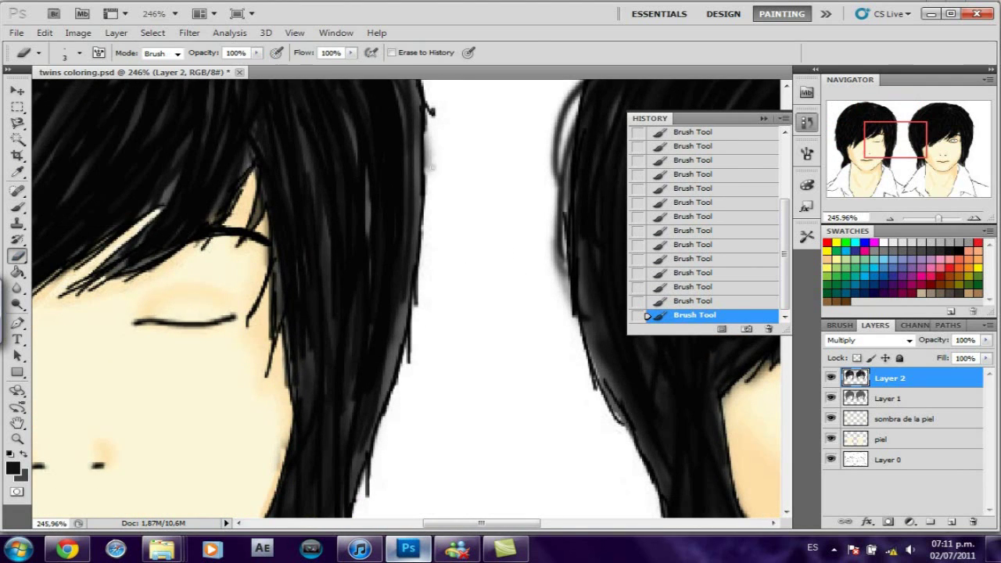
drag(431, 327, 452, 302)
- Set a 4 px brush and paint thin strands in the left twin's hair
key(b)
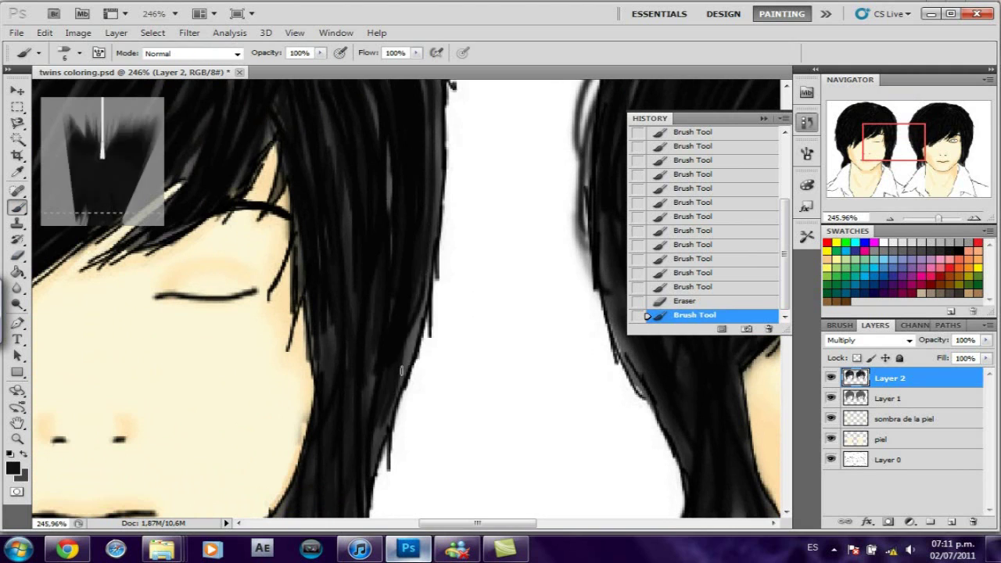
right_click(389, 275)
drag(389, 275, 385, 270)
key(Return)
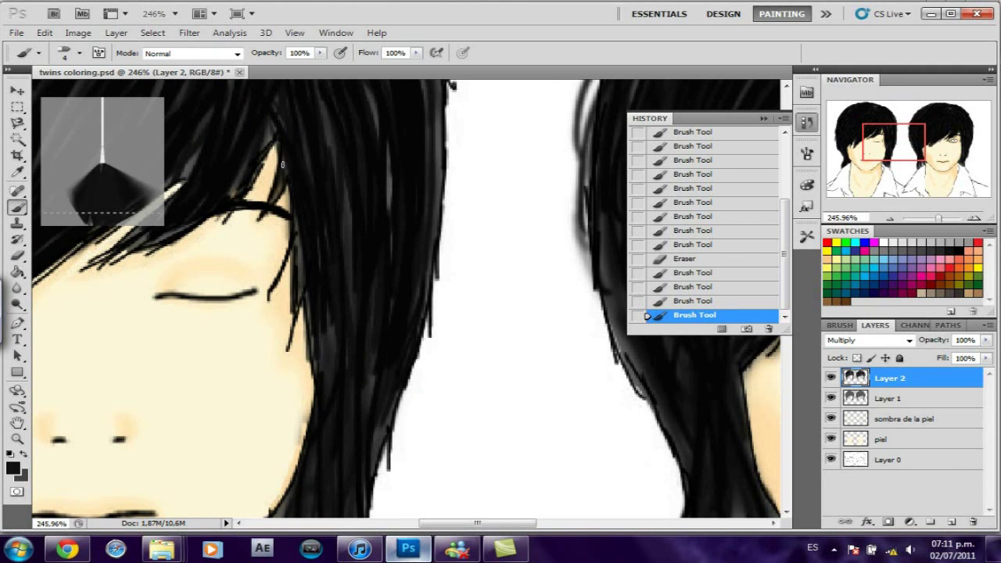
drag(281, 165, 270, 204)
drag(299, 282, 297, 221)
drag(300, 306, 299, 232)
- Add strands toward the jaw and along the left twin's right hair edge
mouse_move(209, 252)
mouse_down()
mouse_move(335, 254)
mouse_move(491, 180)
mouse_up()
mouse_move(243, 167)
mouse_down()
mouse_move(229, 245)
mouse_move(200, 239)
mouse_move(176, 277)
mouse_up()
drag(269, 237, 225, 290)
mouse_move(696, 356)
mouse_down()
mouse_move(563, 364)
mouse_move(525, 255)
mouse_up()
drag(462, 228, 447, 414)
drag(438, 341, 429, 418)
mouse_move(426, 282)
mouse_down()
mouse_move(406, 390)
mouse_move(454, 437)
mouse_up()
- Fill the lower right hair edge, then erase stray bits off it
drag(444, 395, 450, 438)
drag(438, 340, 434, 414)
drag(419, 376, 412, 397)
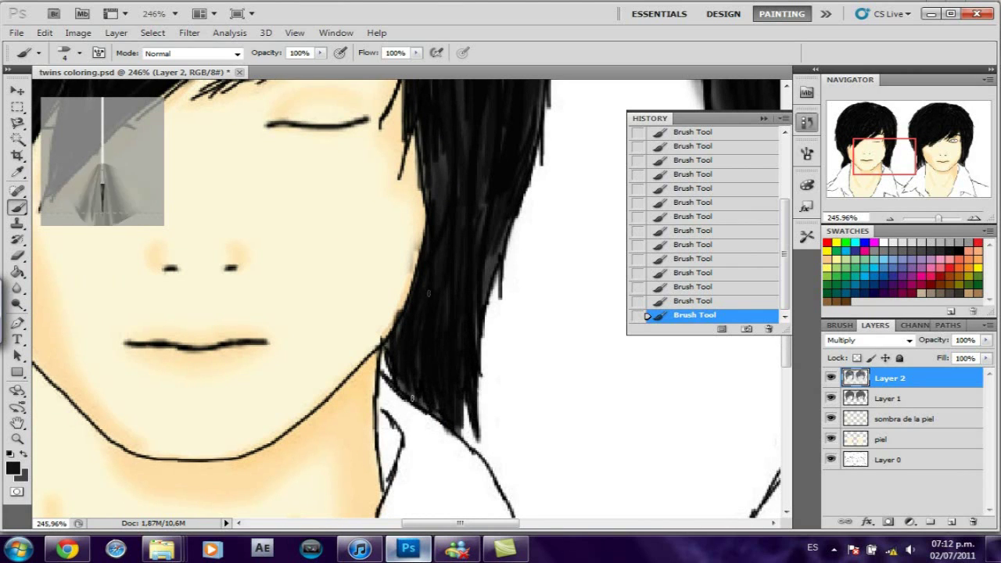
drag(432, 151, 427, 161)
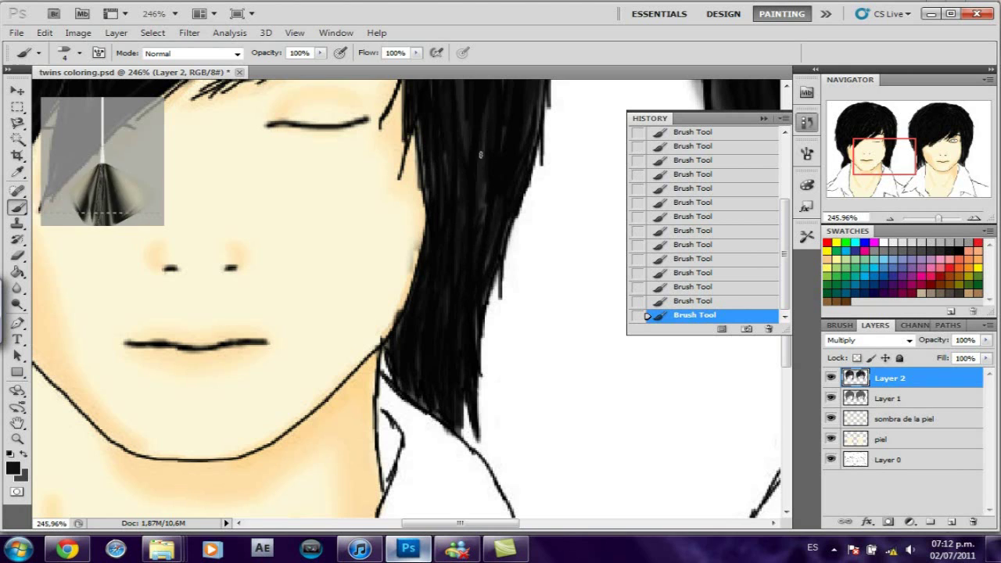
key(e)
drag(422, 233, 397, 348)
- Darken the right twin's hair above the collar with extra strands
key(b)
mouse_move(704, 336)
mouse_down()
mouse_move(447, 331)
mouse_move(387, 383)
mouse_up()
drag(411, 286, 395, 376)
drag(374, 336, 366, 406)
drag(355, 313, 348, 403)
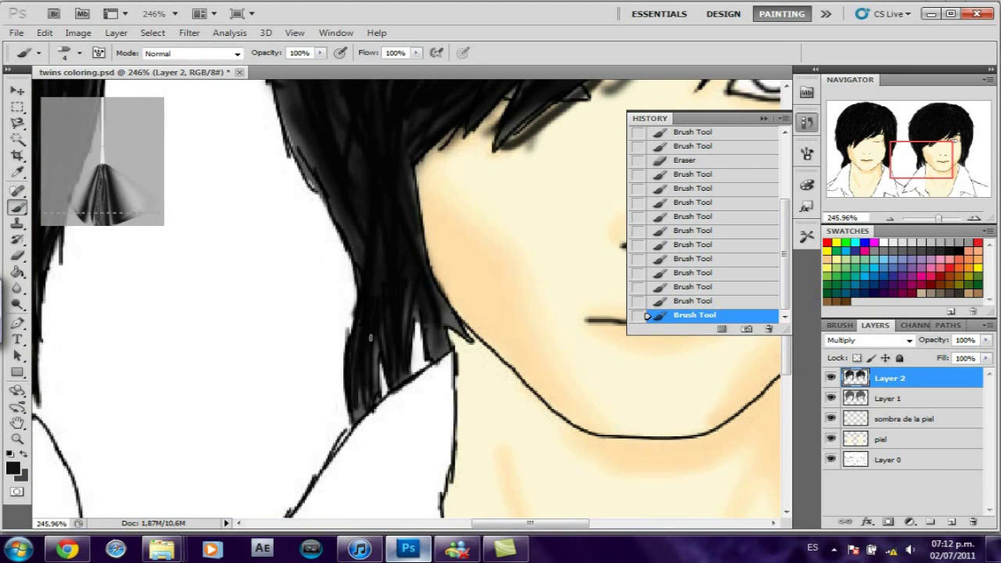
drag(370, 338, 374, 395)
drag(453, 282, 432, 355)
- Add strands along the right twin's hair edge, erase the excess, and enlarge the eraser to 10 px
drag(345, 133, 319, 308)
drag(243, 207, 278, 321)
key(e)
mouse_move(233, 254)
mouse_down()
mouse_move(222, 155)
mouse_move(227, 219)
mouse_up()
drag(192, 167, 196, 286)
right_click(208, 295)
mouse_move(203, 227)
mouse_down()
mouse_move(222, 166)
mouse_move(223, 285)
mouse_up()
- Erase rough hair edges at the top of the head and beside the right twin's cheek
scroll(196, 204, up, 3)
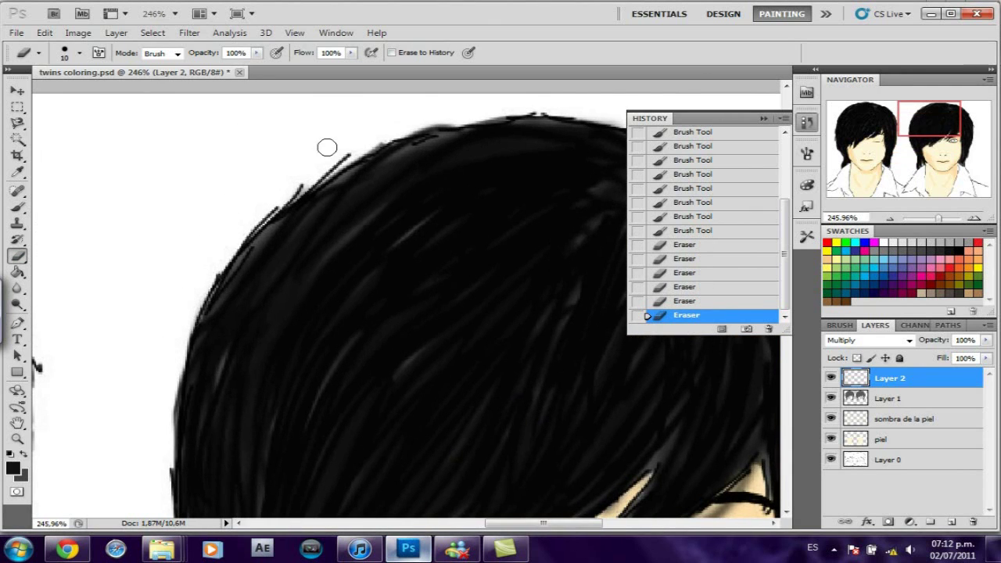
drag(327, 147, 438, 129)
mouse_move(194, 164)
mouse_down()
mouse_move(349, 201)
mouse_move(434, 137)
mouse_up()
scroll(453, 234, down, 2)
drag(469, 270, 452, 317)
drag(420, 361, 488, 211)
drag(430, 325, 409, 391)
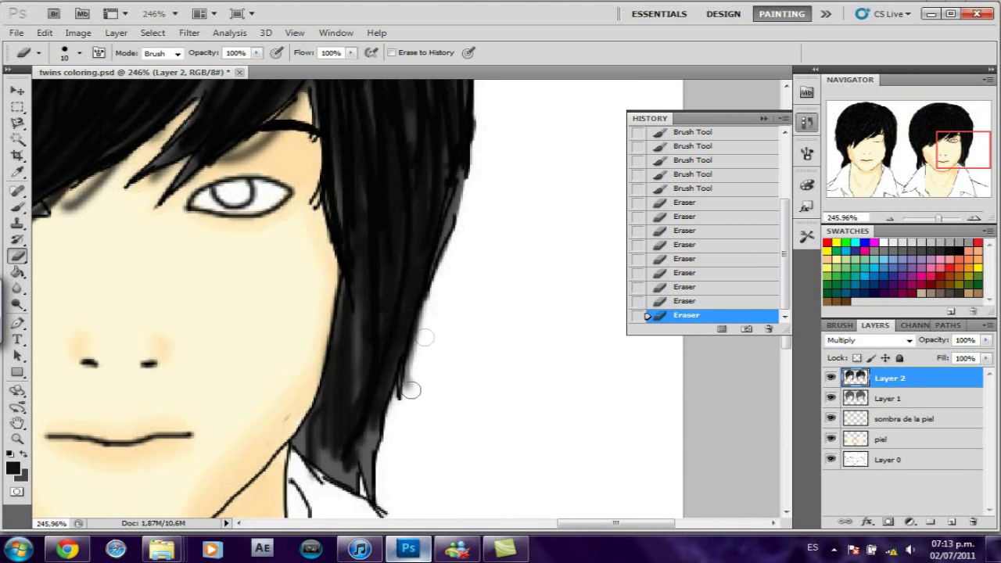
drag(455, 471, 434, 344)
- Paint dark strands filling in the hair's lower edge
key(b)
drag(391, 293, 395, 348)
mouse_move(383, 293)
mouse_down()
mouse_move(387, 367)
mouse_move(395, 332)
mouse_up()
mouse_move(381, 314)
mouse_down()
mouse_move(368, 353)
mouse_move(350, 308)
mouse_up()
mouse_move(344, 344)
mouse_down()
mouse_move(336, 299)
mouse_move(316, 287)
mouse_up()
drag(383, 282, 369, 172)
drag(371, 343, 341, 318)
scroll(341, 317, up, 3)
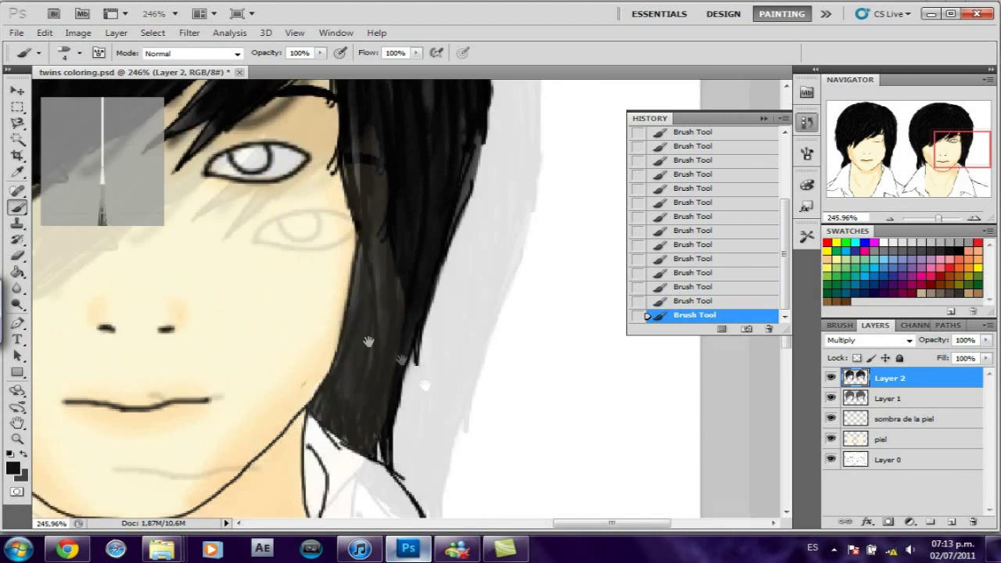
scroll(340, 317, left, 2)
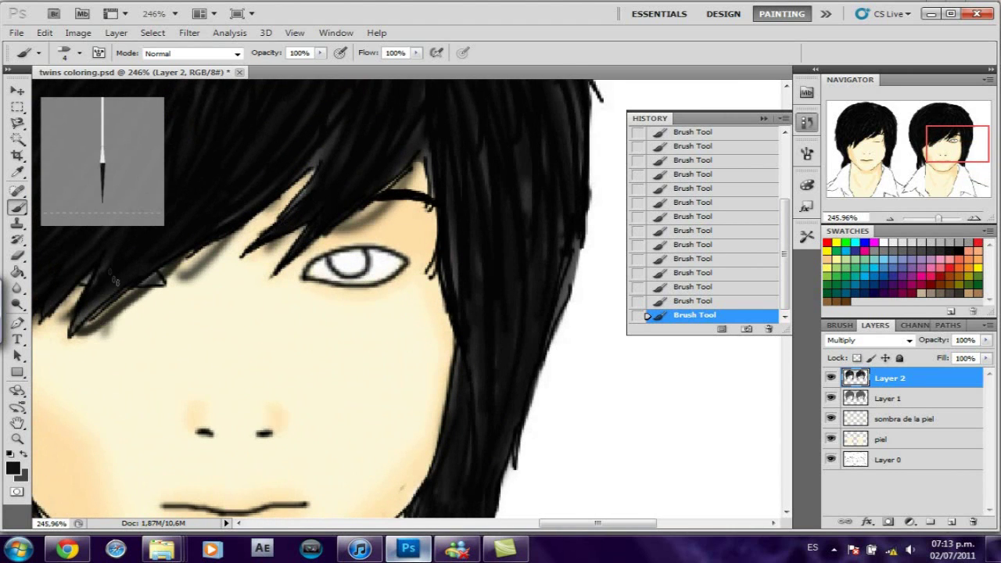
- Erase grey hair-tip shading, hair overlapping the face, and fine strand gaps with a 2 px eraser
key(e)
mouse_move(208, 279)
mouse_down()
mouse_move(185, 261)
mouse_move(83, 331)
mouse_up()
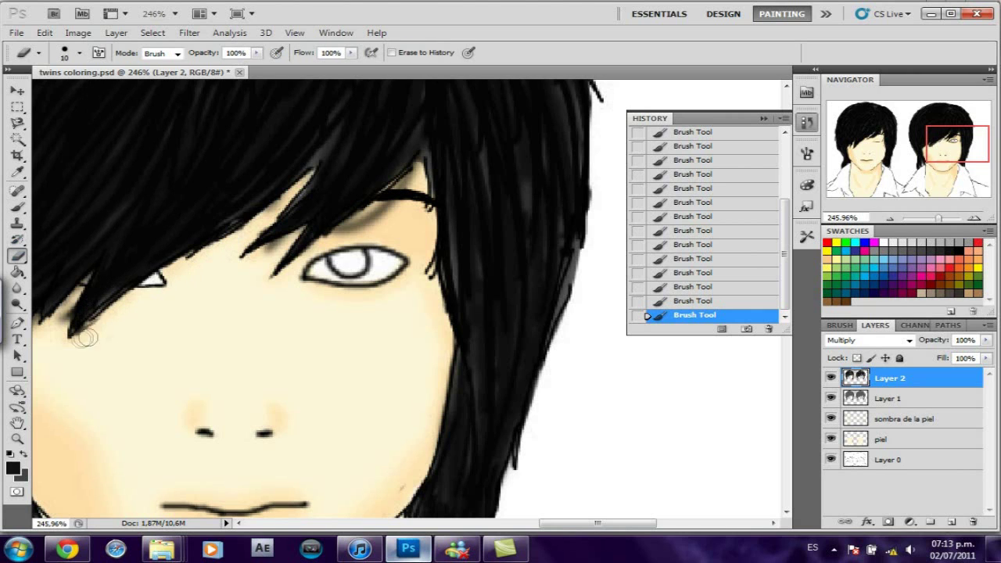
mouse_move(400, 209)
mouse_down()
mouse_move(383, 235)
mouse_move(344, 227)
mouse_up()
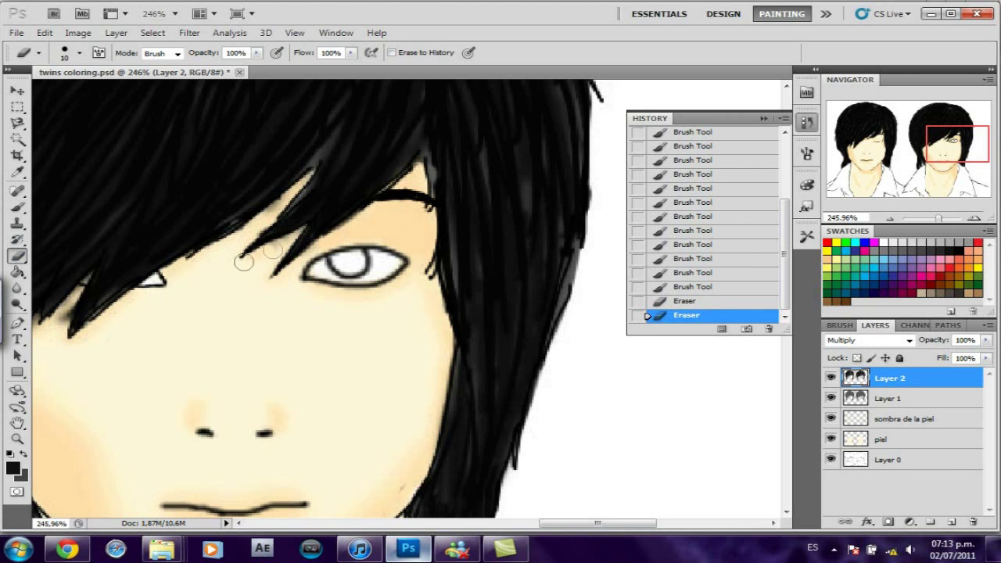
drag(134, 333, 339, 278)
right_click(250, 283)
drag(282, 310, 258, 310)
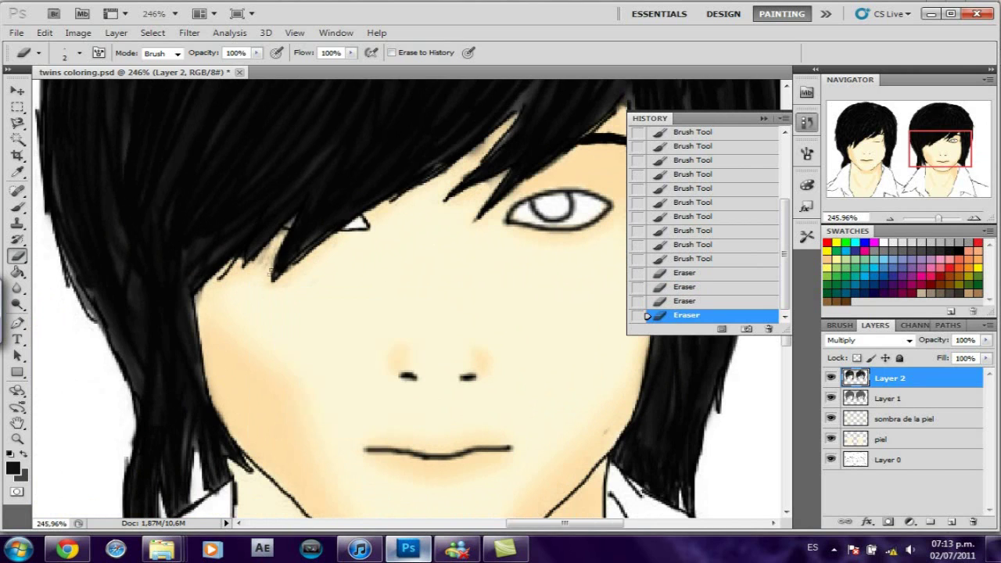
drag(265, 252, 203, 297)
mouse_move(410, 188)
mouse_down()
mouse_move(430, 204)
mouse_move(420, 233)
mouse_up()
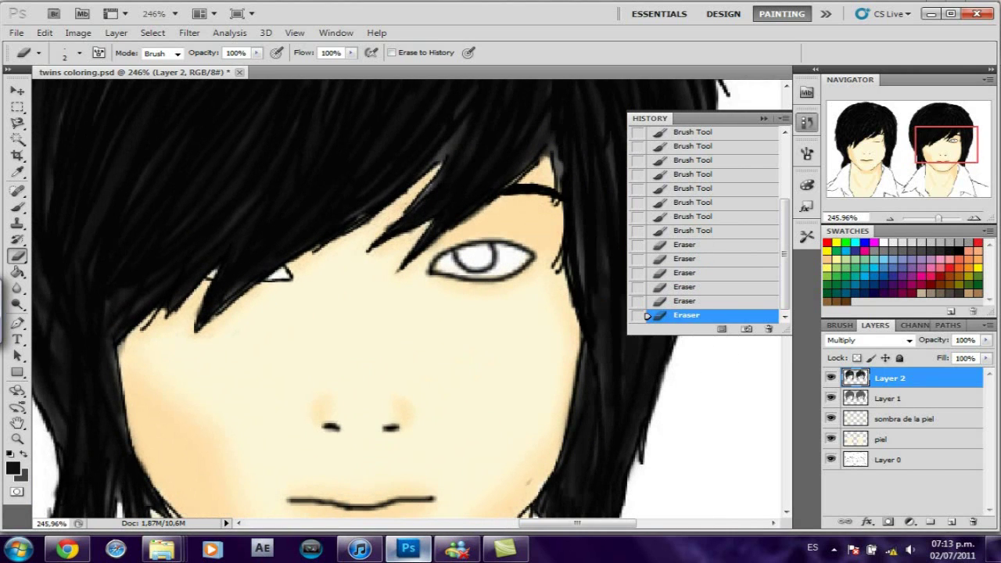
- Paint more black hair strands over the right twin's face and along its left side
key(b)
drag(204, 246, 235, 215)
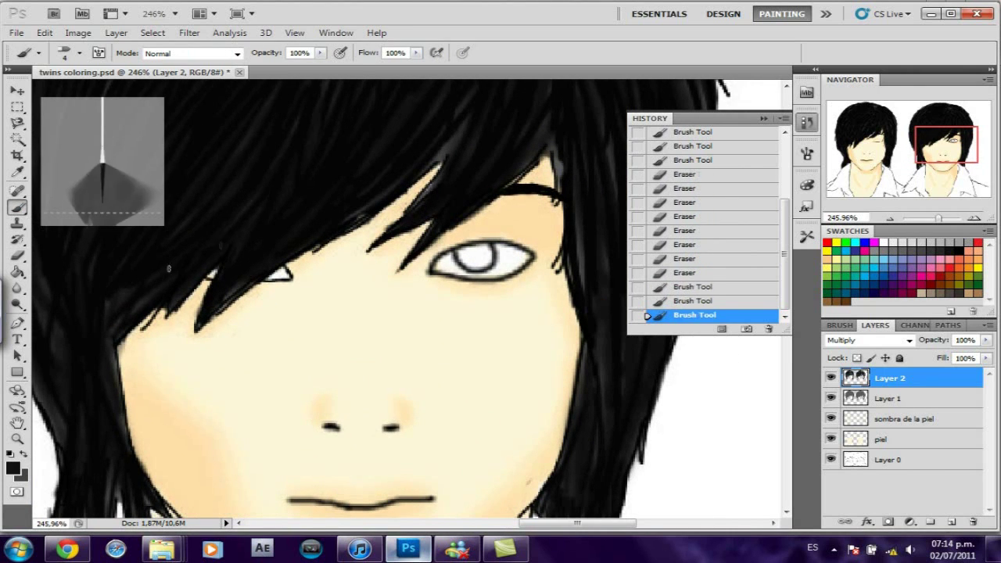
drag(158, 386, 247, 341)
drag(136, 337, 149, 403)
drag(200, 423, 205, 473)
drag(550, 106, 481, 176)
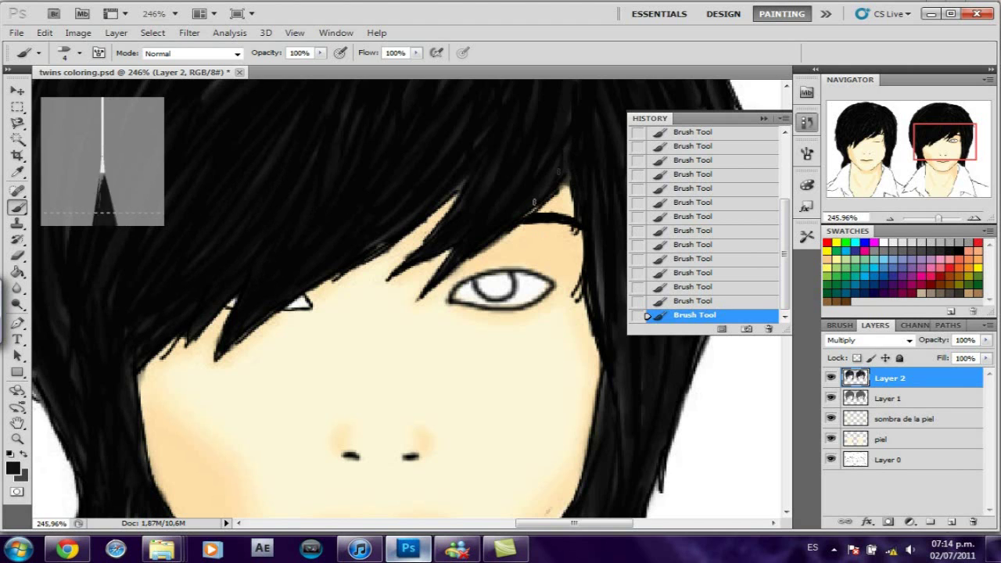
scroll(558, 171, down, 3)
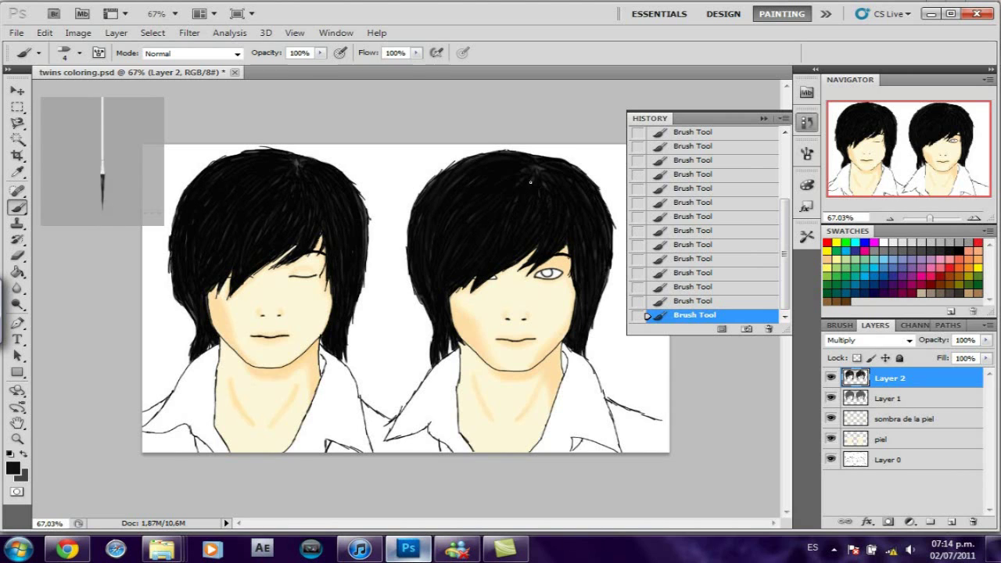
- Set the hair layer's blend mode to Multiply after previewing other modes
click(868, 340)
click(844, 333)
click(868, 340)
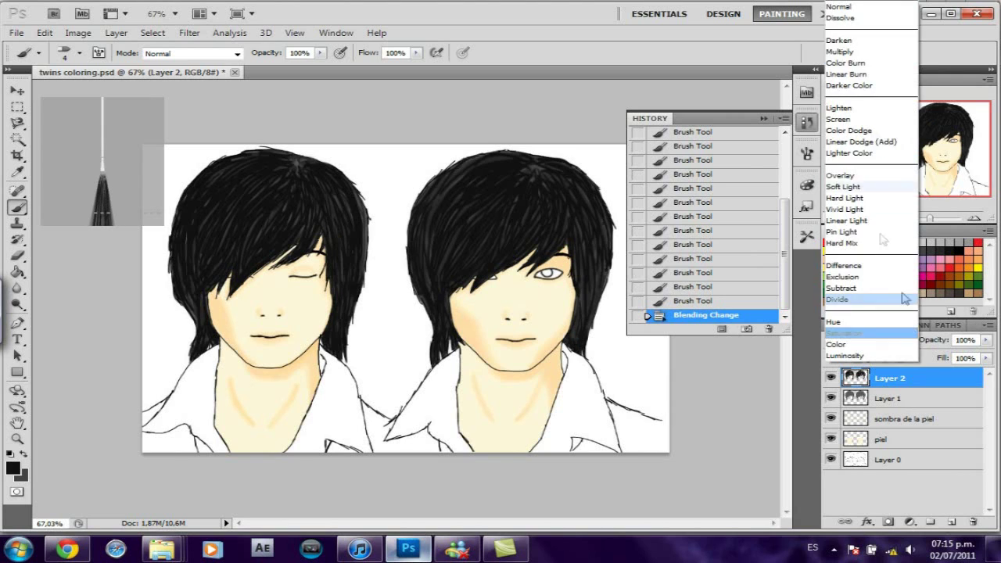
click(840, 52)
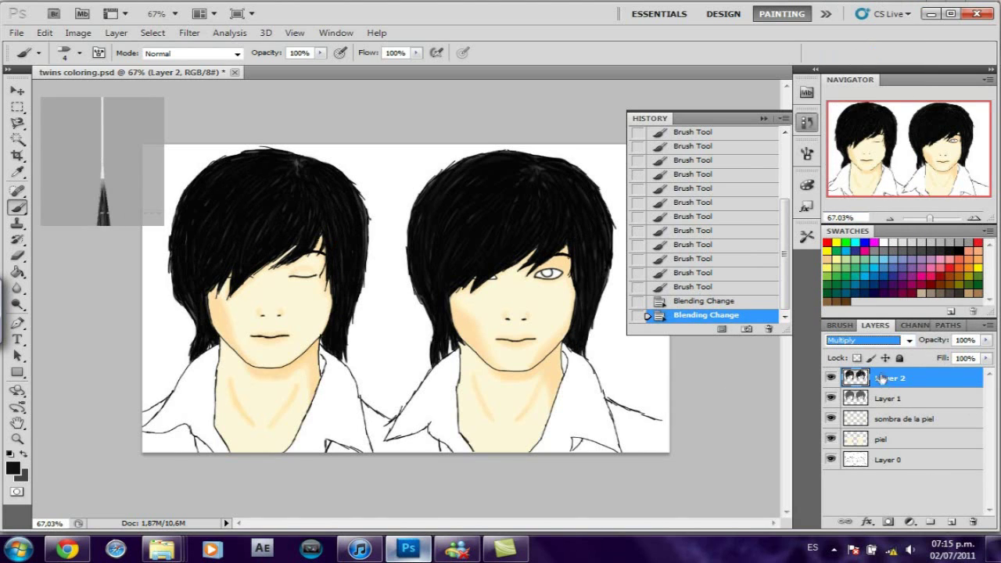
- Rename the two hair layers to pelo and pelo2
double_click(881, 379)
text(pelo)
click(897, 397)
double_click(891, 399)
key(Escape)
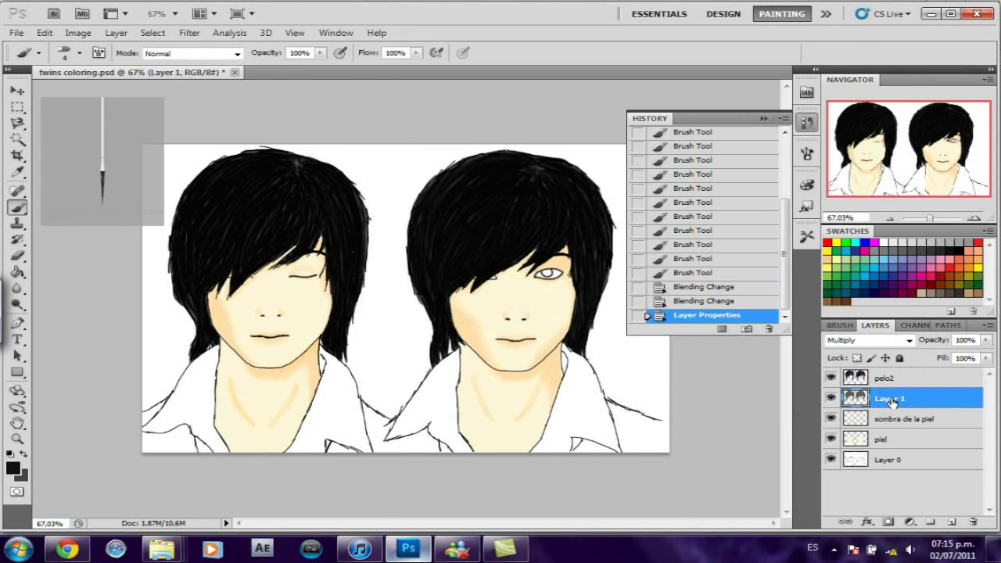
double_click(891, 399)
text(pelo)
click(923, 377)
- Add a new empty layer on top and zoom in on the right twin's open eye
click(950, 521)
key(z)
drag(569, 266, 617, 268)
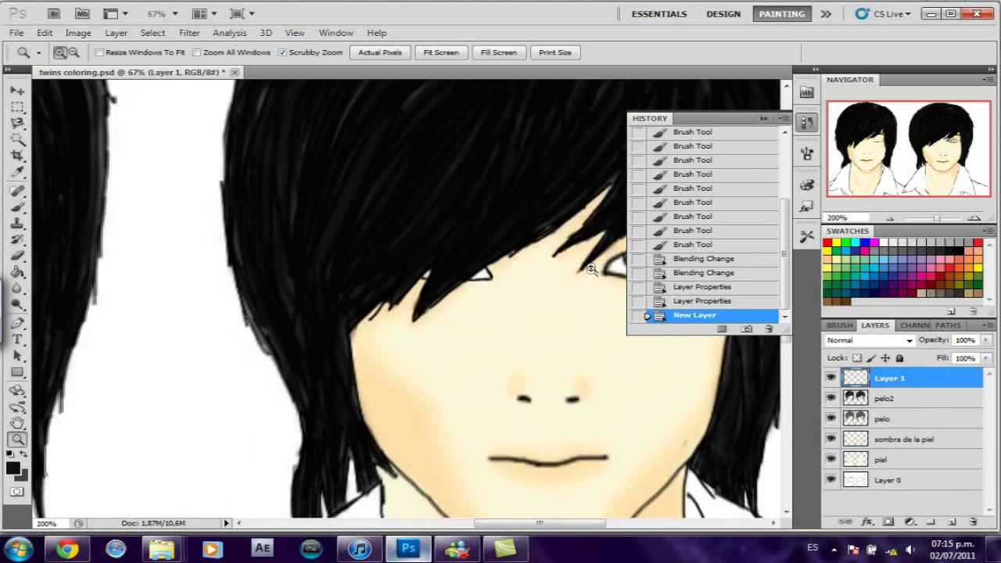
click(17, 207)
click(12, 467)
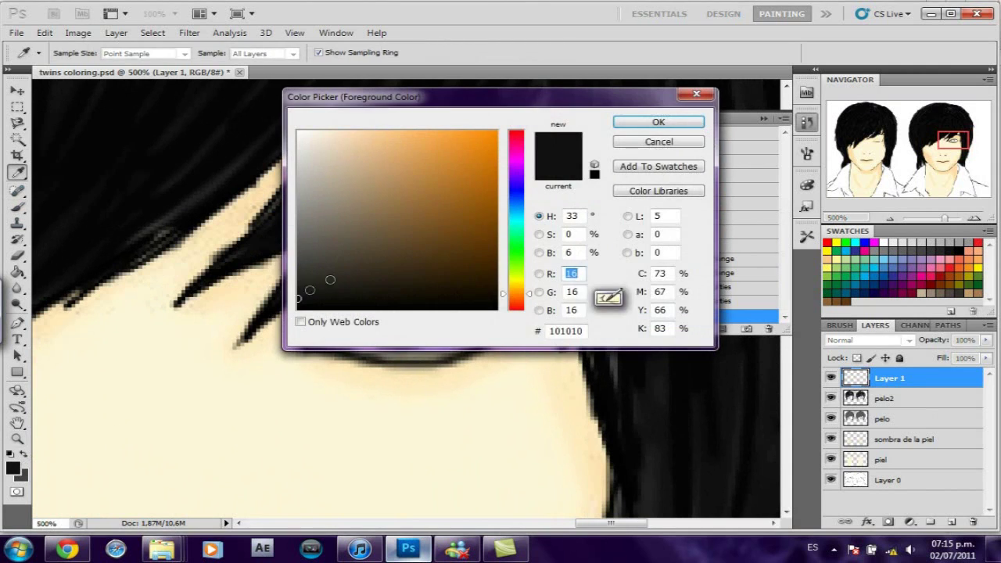
- Paint the iris circle and pupil in the right twin's open eye
click(839, 324)
right_click(438, 308)
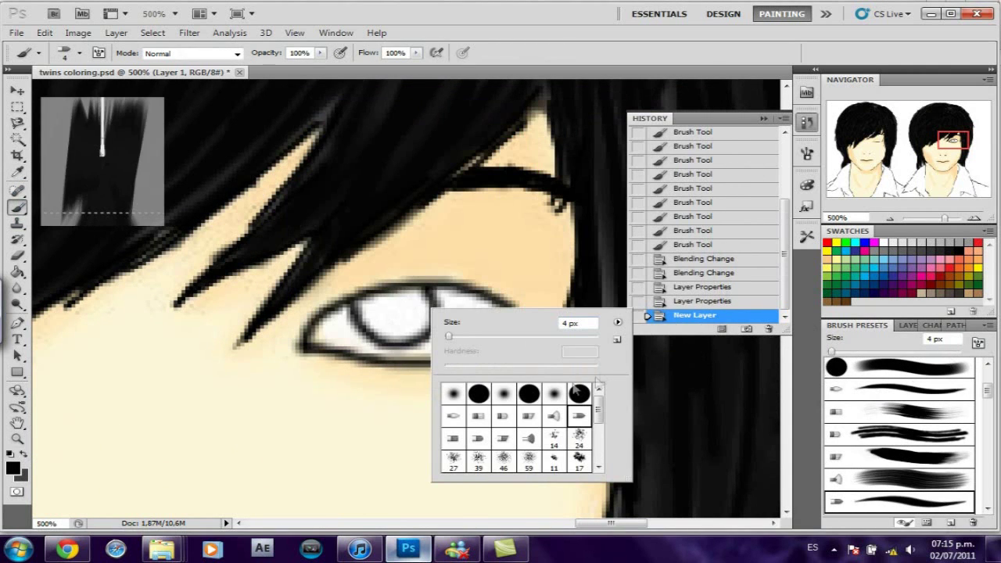
key(Return)
mouse_move(426, 291)
mouse_down()
mouse_move(367, 329)
mouse_move(434, 333)
mouse_move(429, 290)
mouse_move(381, 307)
mouse_move(419, 324)
mouse_up()
drag(943, 218, 933, 219)
drag(486, 352, 385, 354)
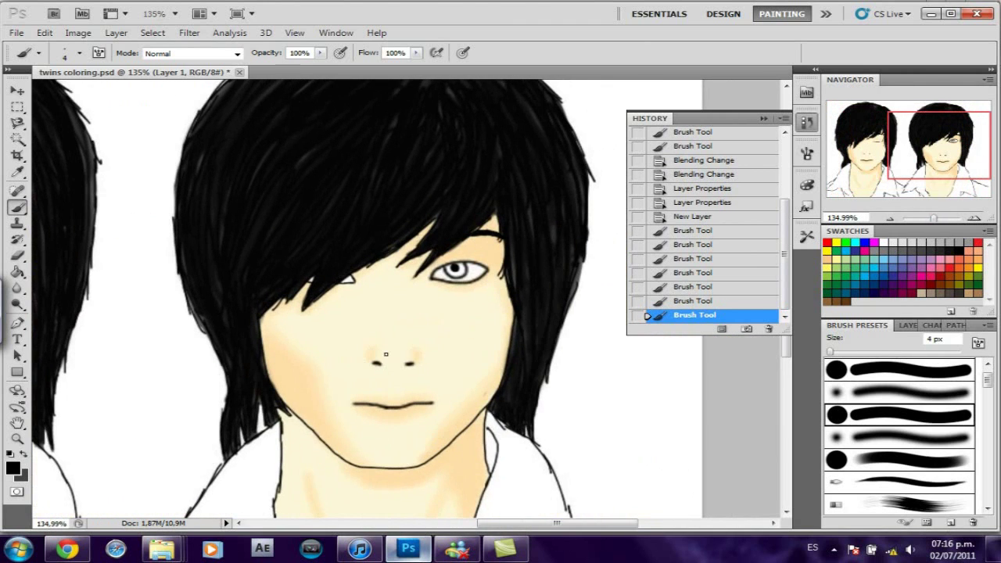
- Brighten the eye white on Layer 0 with a 6 px eraser
key(e)
click(451, 270)
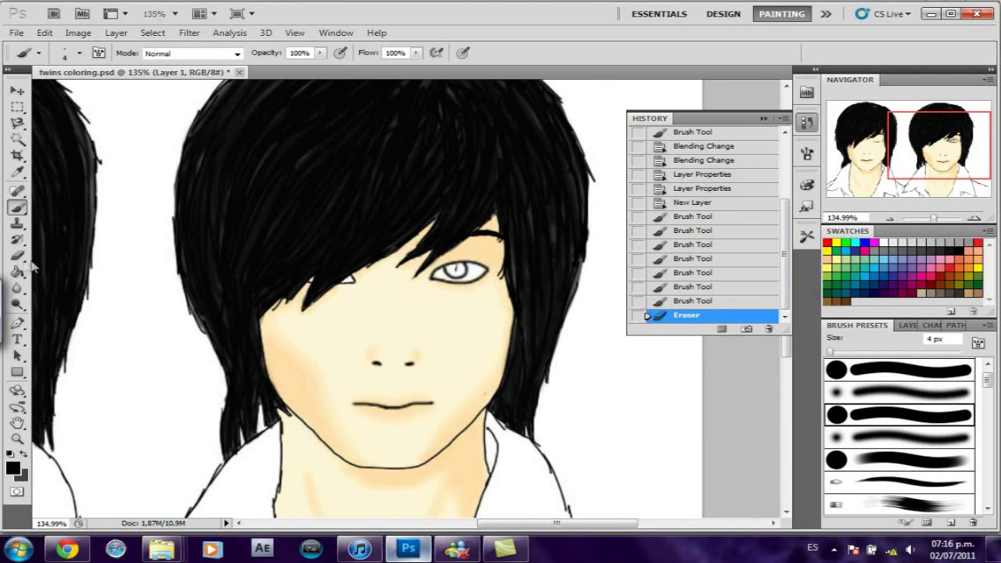
right_click(336, 332)
click(384, 420)
click(455, 300)
click(875, 324)
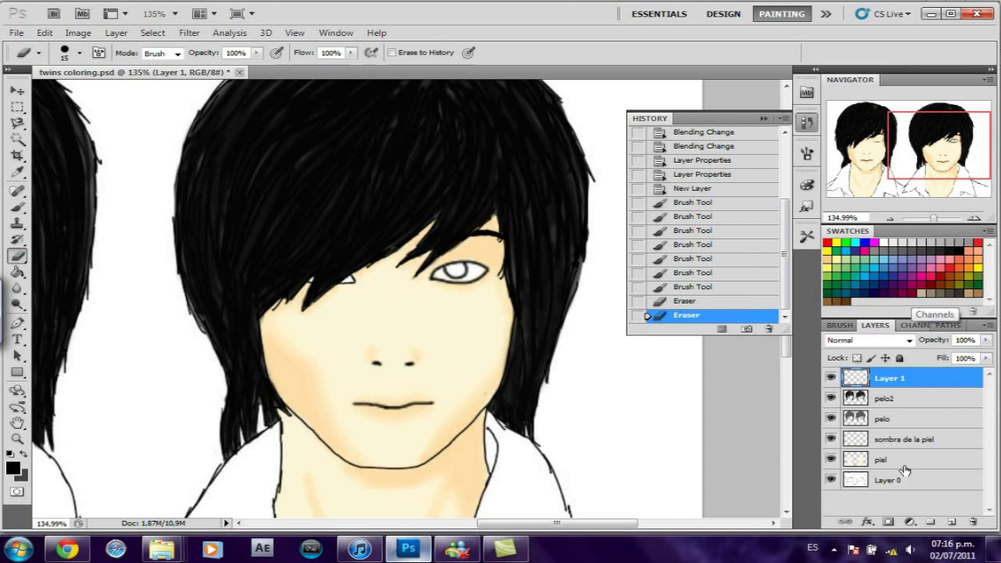
click(904, 471)
right_click(434, 267)
text(6)
key(Return)
click(448, 269)
drag(447, 270, 460, 271)
- Add a new layer beneath Layer 0 and paint white into the eyeball
ctrl+click(950, 521)
drag(935, 220, 929, 220)
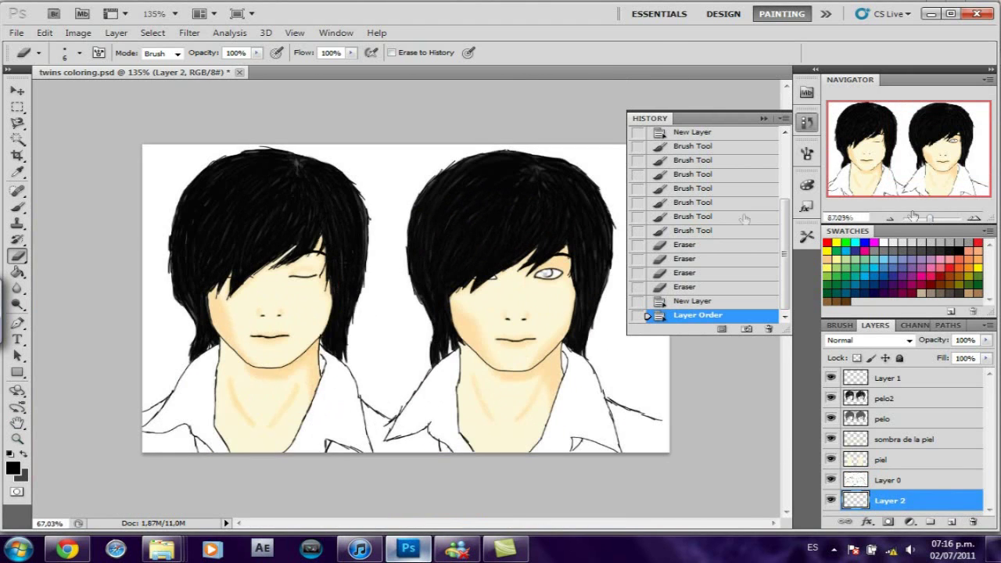
key(b)
right_click(301, 293)
click(12, 467)
click(304, 119)
key(Return)
click(492, 268)
click(891, 479)
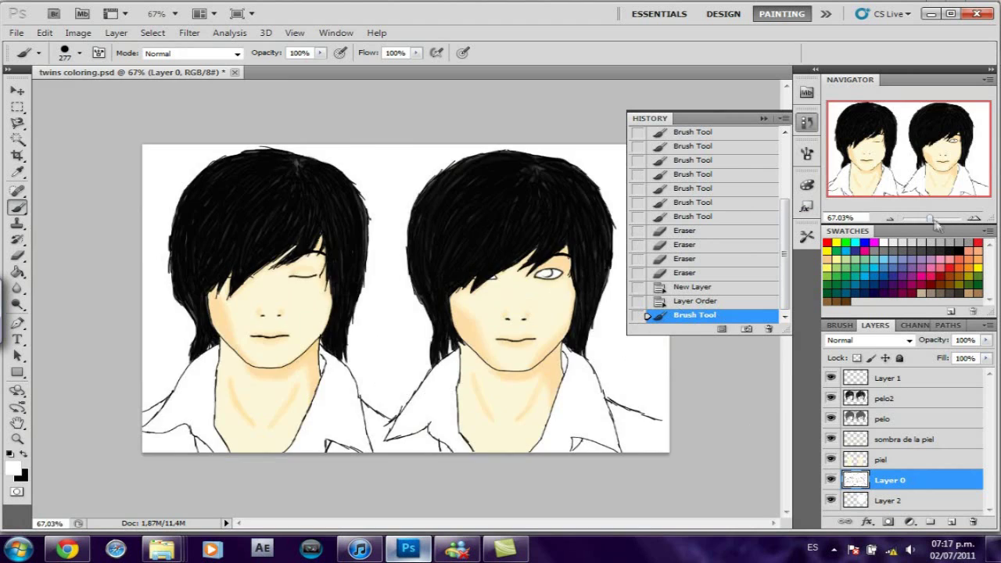
drag(929, 218, 940, 217)
drag(907, 149, 950, 143)
- Darken the iris ring with a 4 px black brush
key(x)
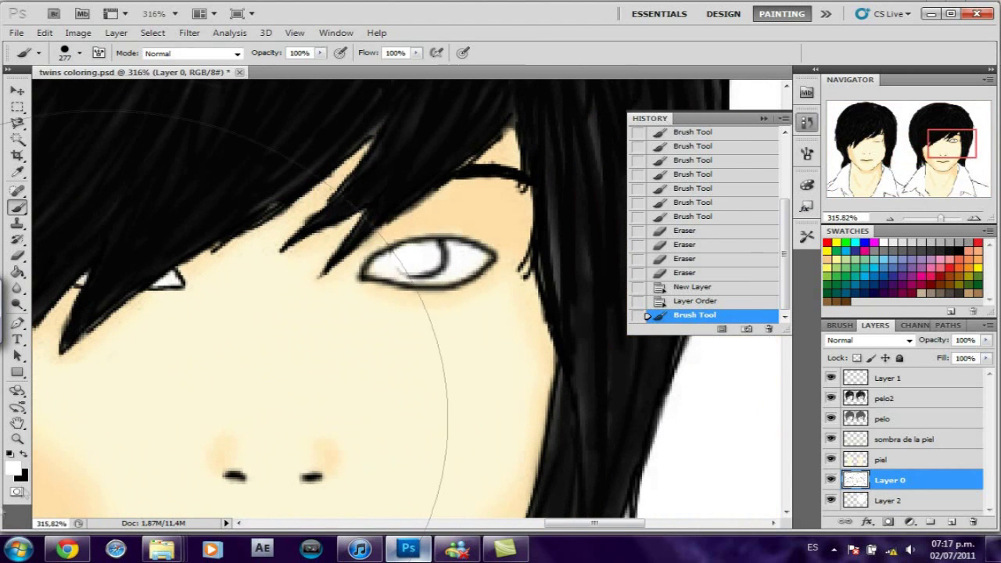
right_click(418, 262)
text(4)
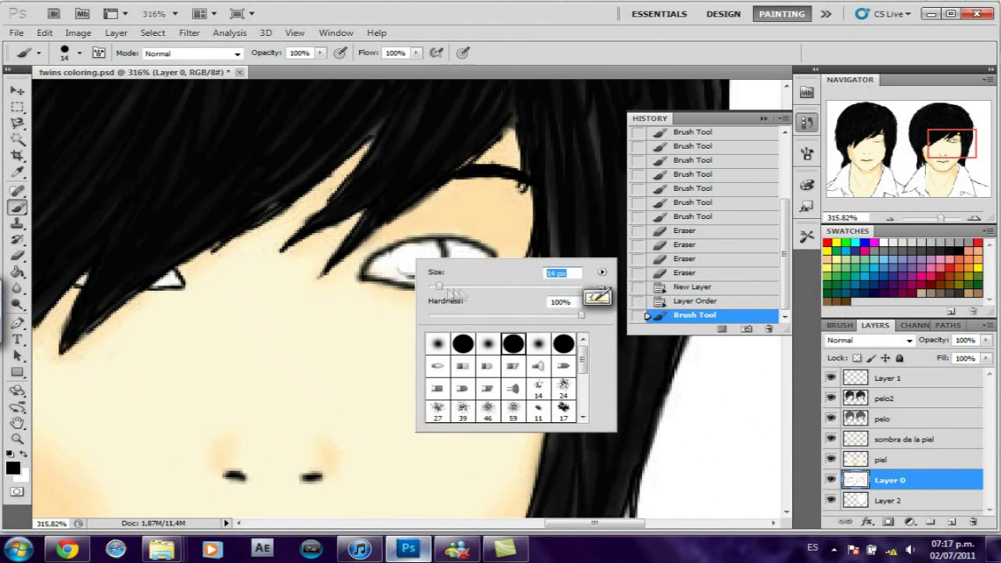
click(405, 271)
drag(419, 277, 397, 270)
mouse_move(399, 274)
mouse_down()
mouse_move(408, 280)
mouse_move(392, 255)
mouse_up()
mouse_move(391, 269)
mouse_down()
mouse_move(400, 247)
mouse_move(413, 261)
mouse_up()
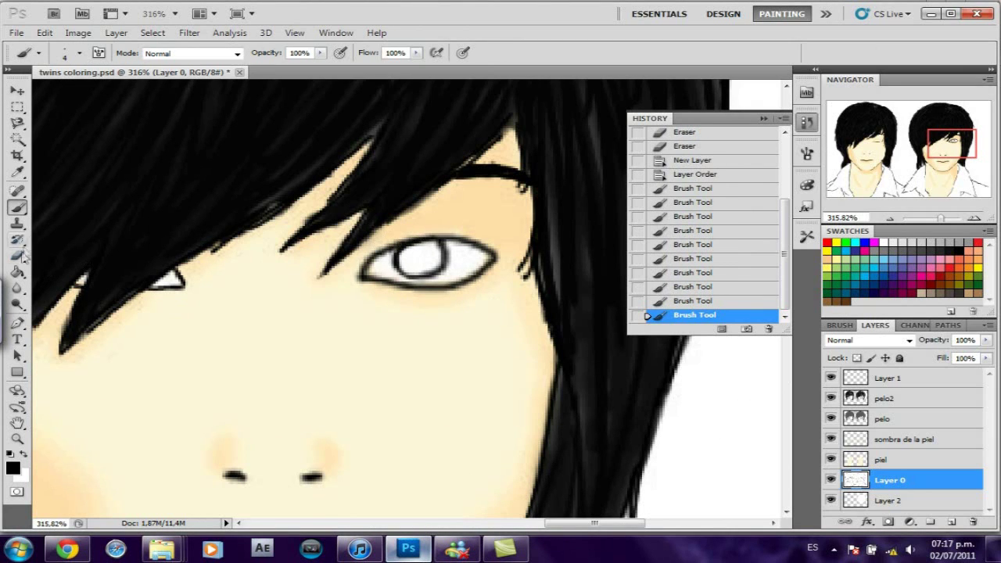
- Trim the iris stroke, thicken its left side, and dot a black pupil
key(e)
mouse_move(414, 252)
mouse_down()
mouse_move(405, 256)
mouse_move(444, 256)
mouse_move(440, 268)
mouse_move(392, 270)
mouse_up()
key(b)
click(875, 377)
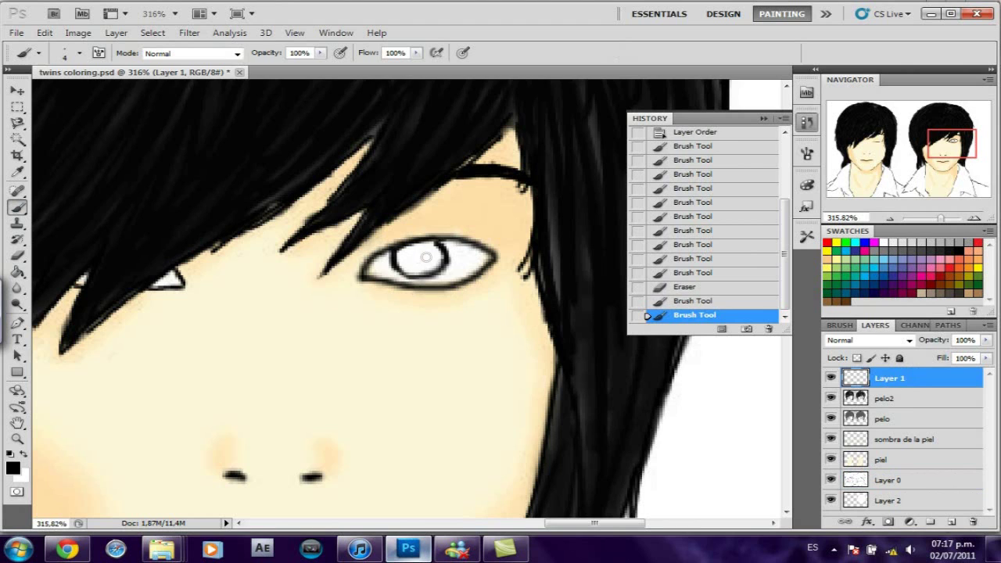
click(418, 256)
mouse_move(946, 225)
mouse_down()
mouse_move(931, 219)
mouse_move(943, 217)
mouse_up()
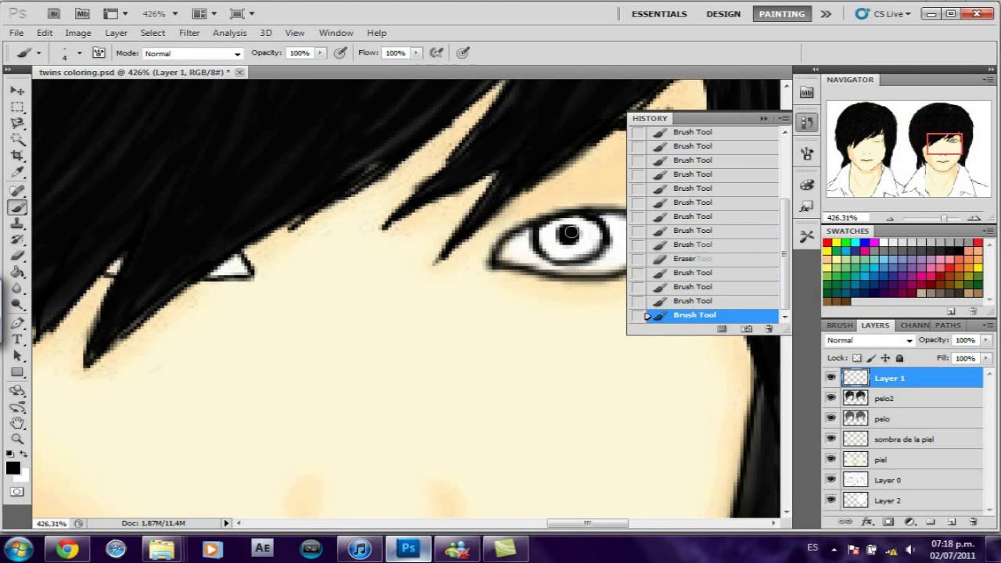
- Add a new Multiply layer and rename Layer 1 to pupila
click(950, 521)
click(868, 340)
click(852, 48)
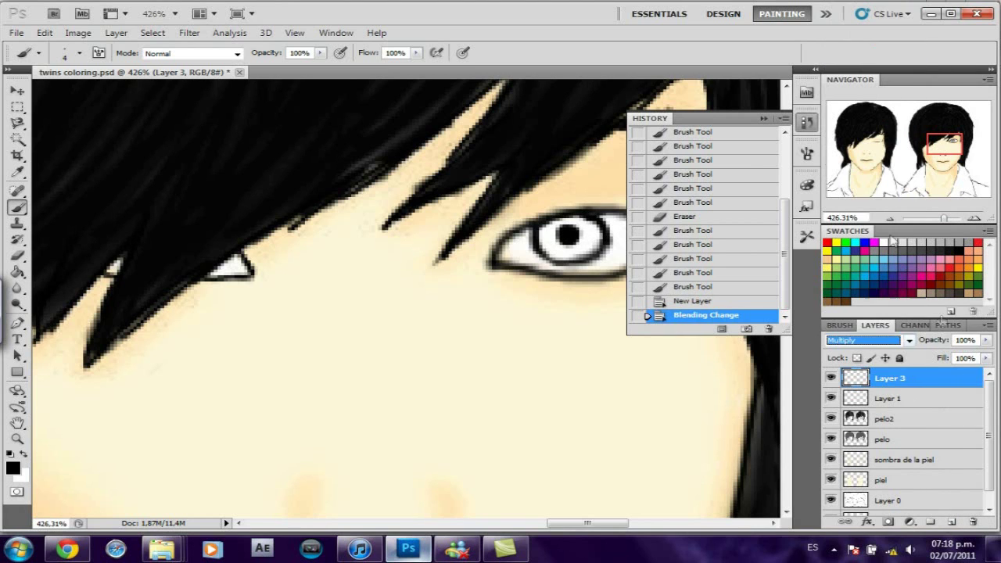
double_click(886, 398)
text(Pi)
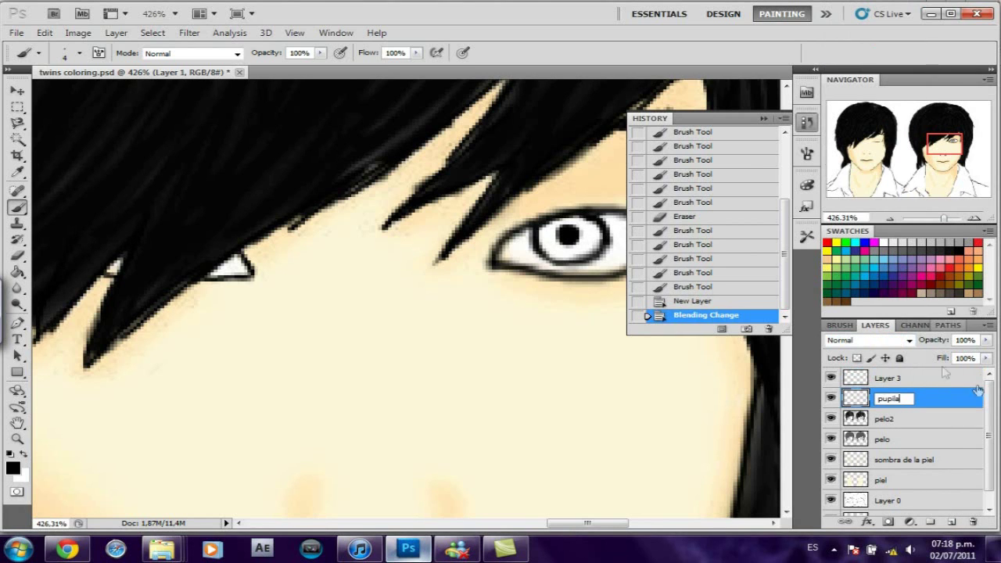
click(930, 377)
- Paint the iris dark brown, deepening the shade with values 31 then 21
click(13, 468)
click(492, 248)
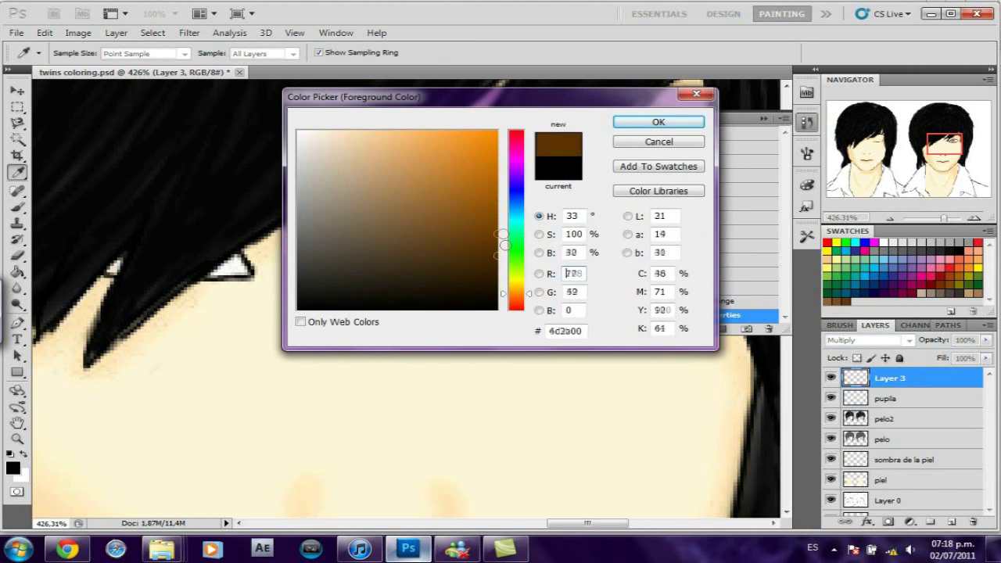
click(659, 123)
mouse_move(557, 246)
mouse_down()
mouse_move(563, 235)
mouse_move(568, 250)
mouse_move(547, 233)
mouse_move(557, 245)
mouse_up()
click(13, 468)
text(31)
key(Return)
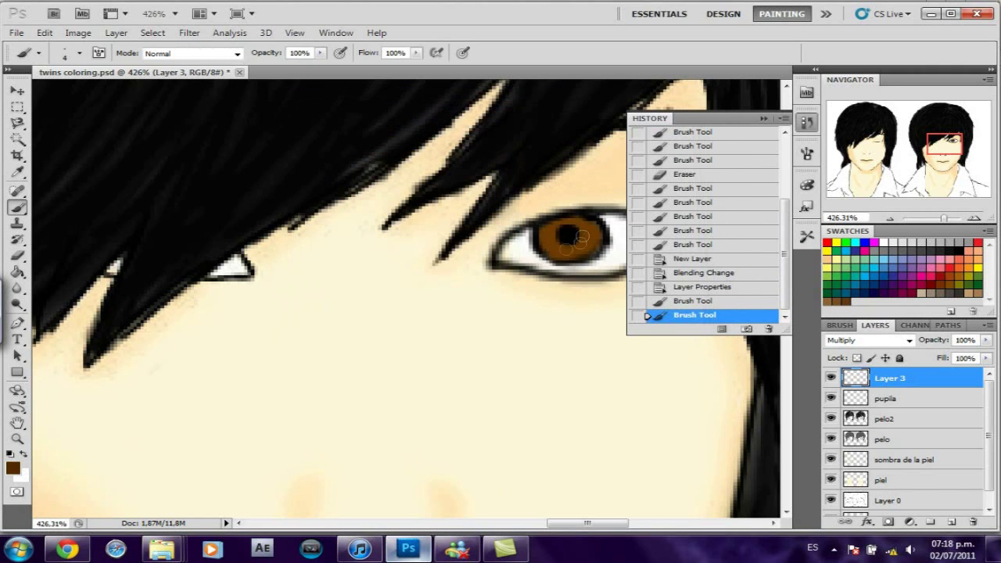
mouse_move(552, 230)
mouse_down()
mouse_move(551, 244)
mouse_move(554, 234)
mouse_up()
click(12, 467)
text(21)
key(Return)
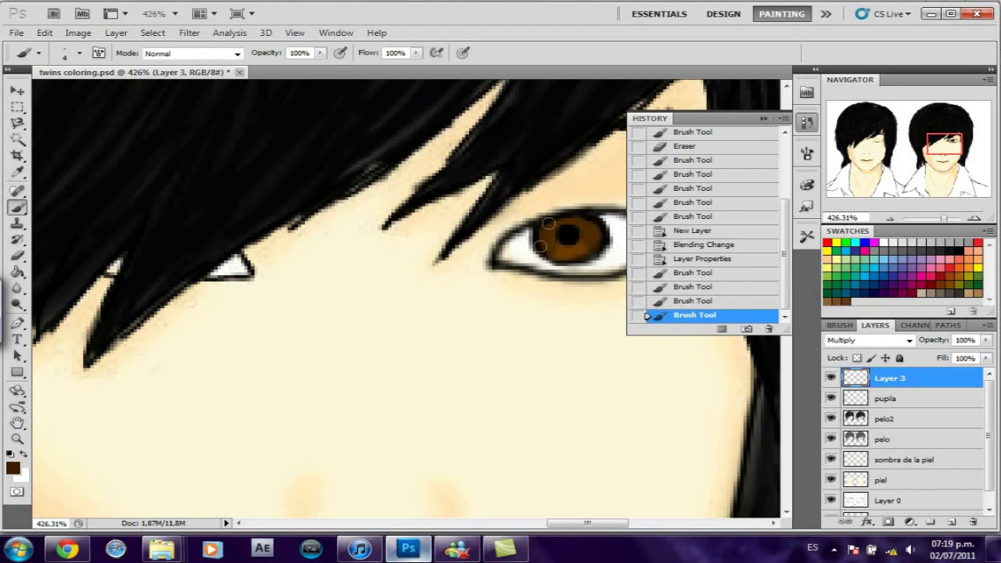
drag(547, 228, 584, 215)
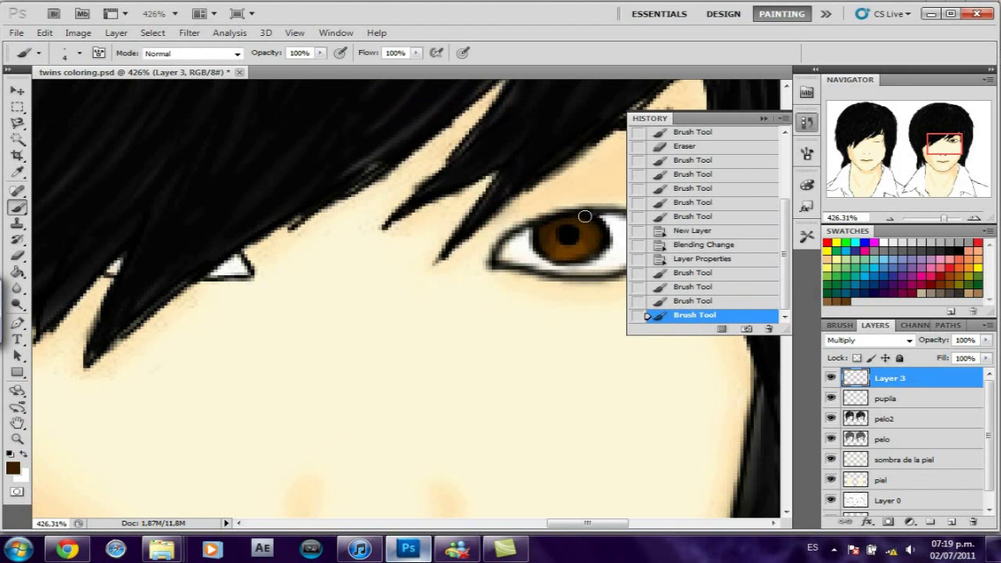
- Soften the brown iris and the surrounding eye edges with the Blur tool
click(18, 289)
drag(547, 313, 558, 335)
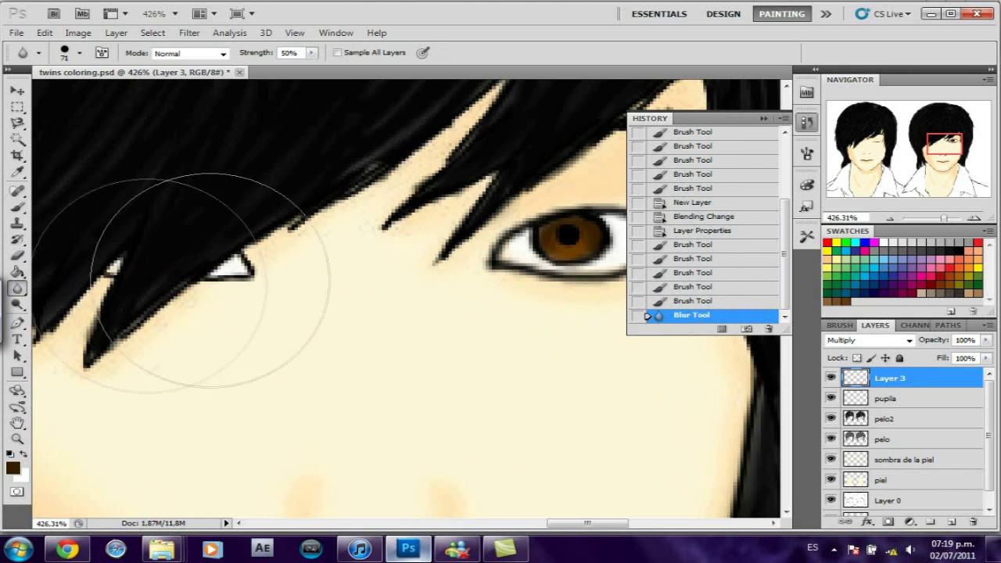
drag(562, 242, 485, 239)
drag(485, 238, 480, 246)
- Paint white highlights on the iris, then zoom out to show both faces
click(17, 207)
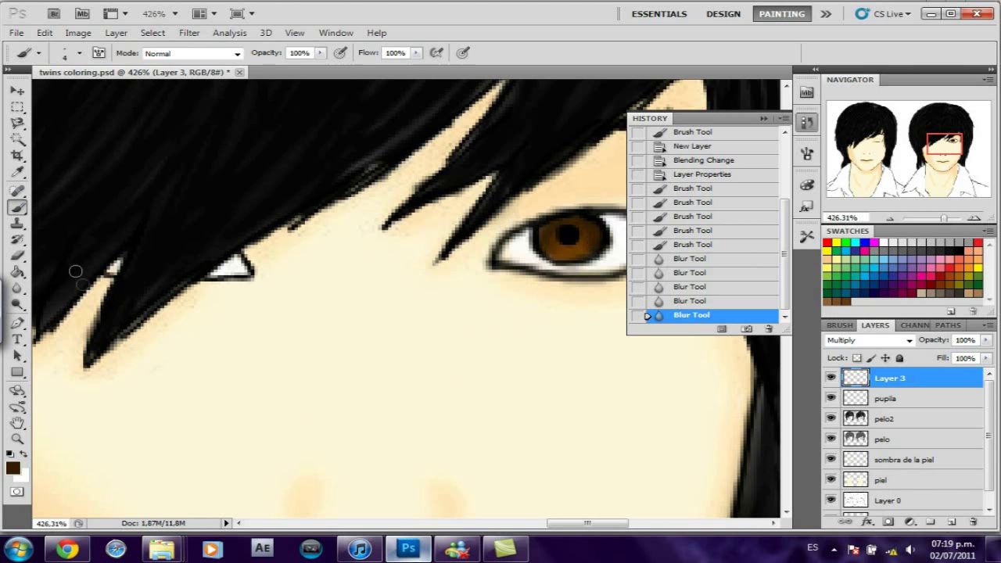
click(25, 453)
drag(581, 230, 598, 231)
drag(538, 252, 559, 244)
key(z)
drag(943, 218, 931, 218)
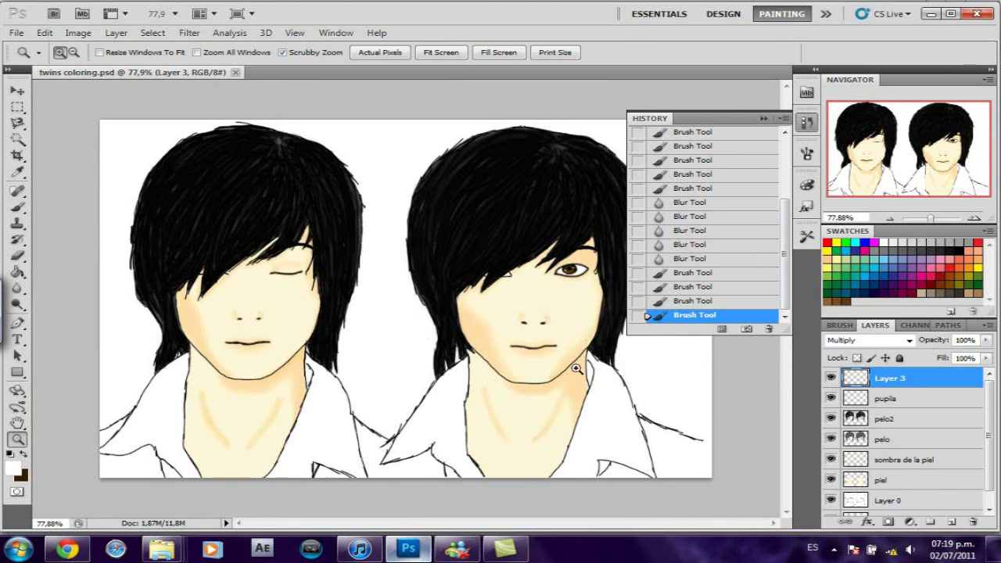
- Zoom in on the right twin's neck and rename the eye layer 'ojo'
click(17, 32)
click(637, 370)
click(565, 437)
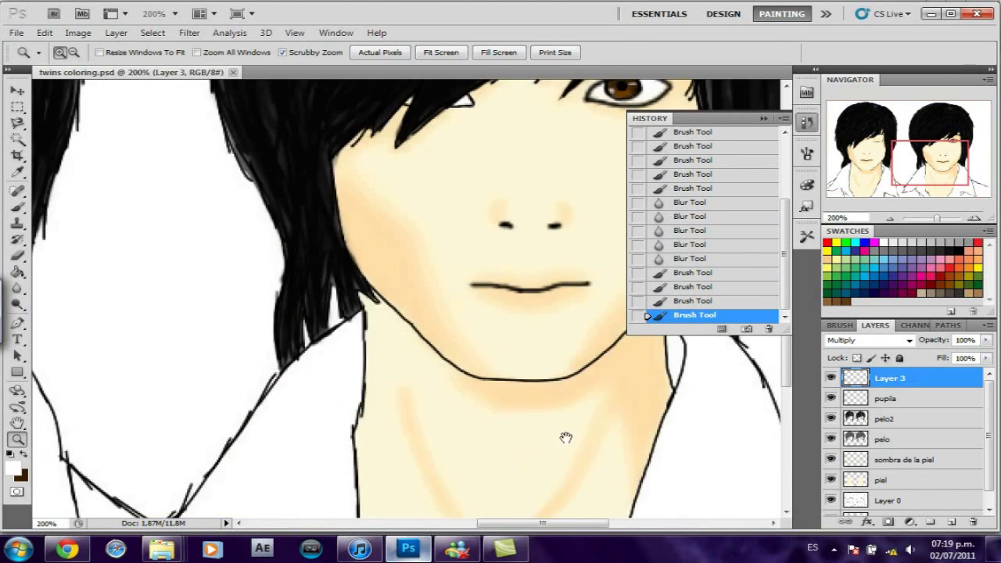
drag(565, 438, 500, 180)
double_click(890, 377)
text(oj)
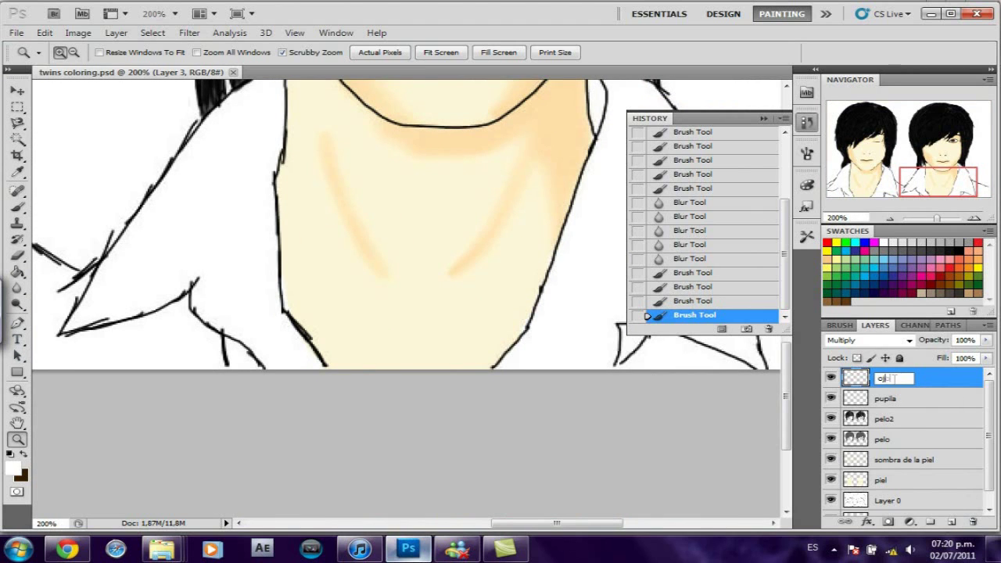
click(951, 520)
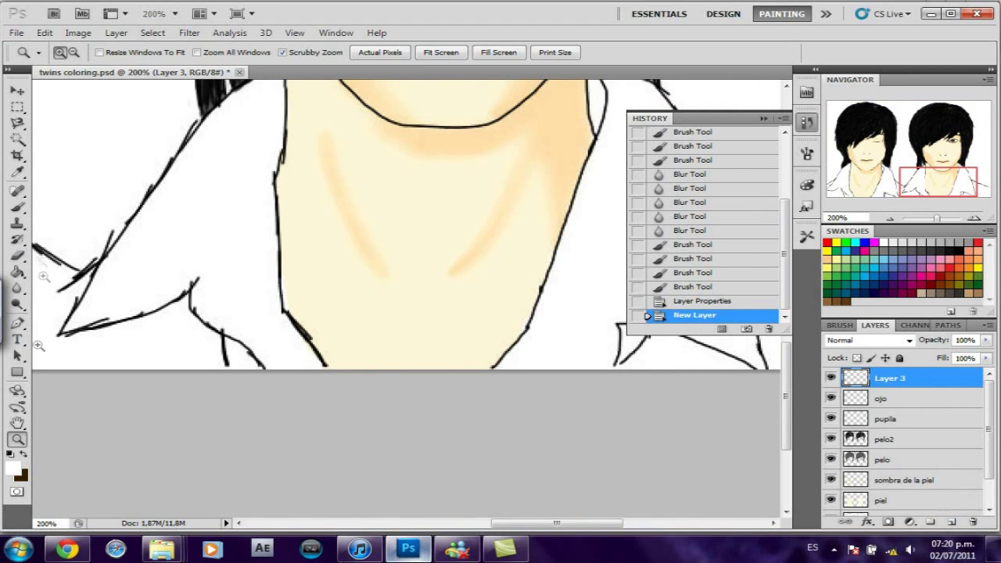
- Add a new empty layer for the tie and set the paint colour to black
click(17, 207)
click(12, 467)
click(330, 291)
click(662, 123)
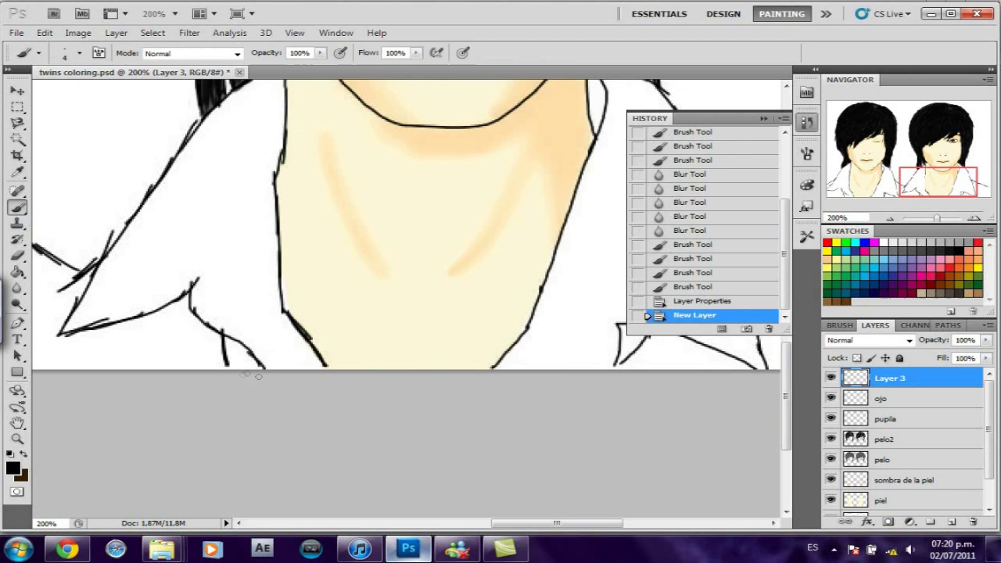
- Paint the black tie shape at the right twin's collar corner, redoing the fill
drag(237, 373, 257, 362)
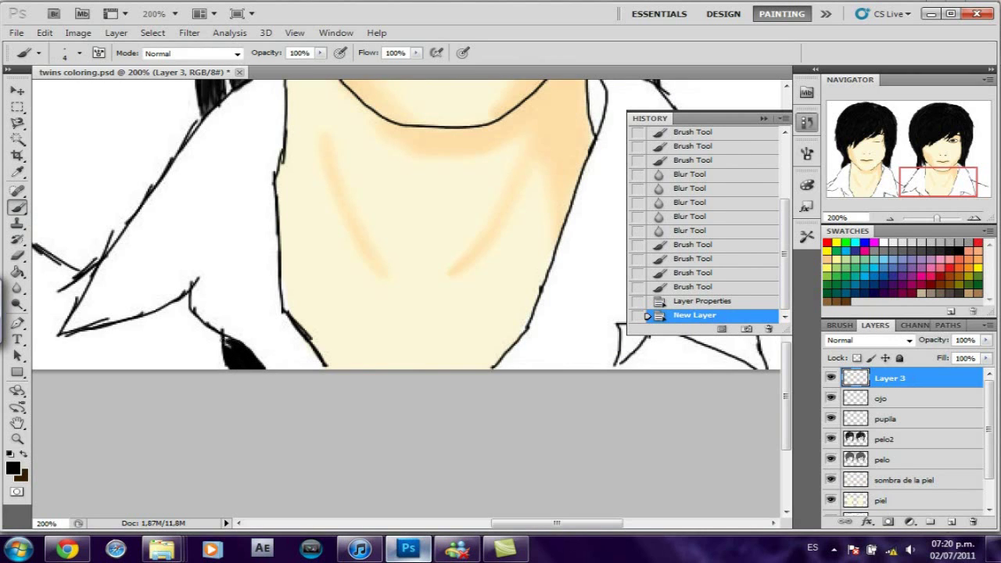
scroll(402, 391, right, 5)
drag(440, 371, 468, 334)
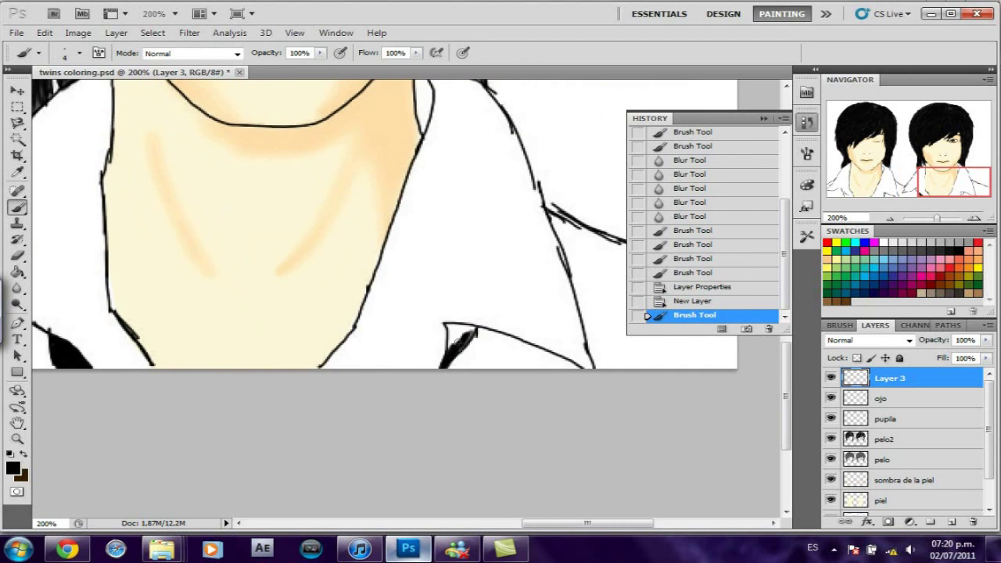
key(ctrl+z)
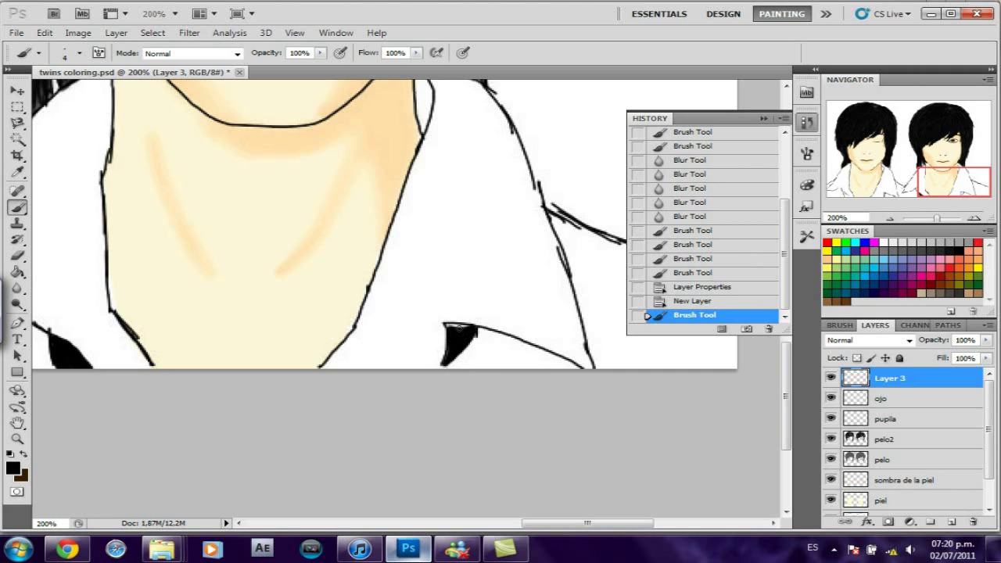
key(ctrl+z)
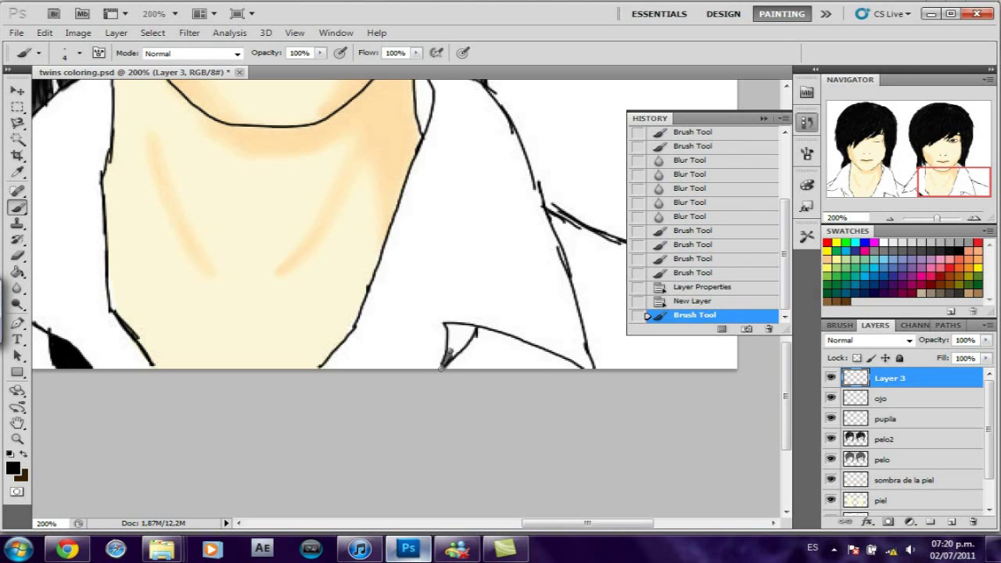
drag(465, 334, 451, 347)
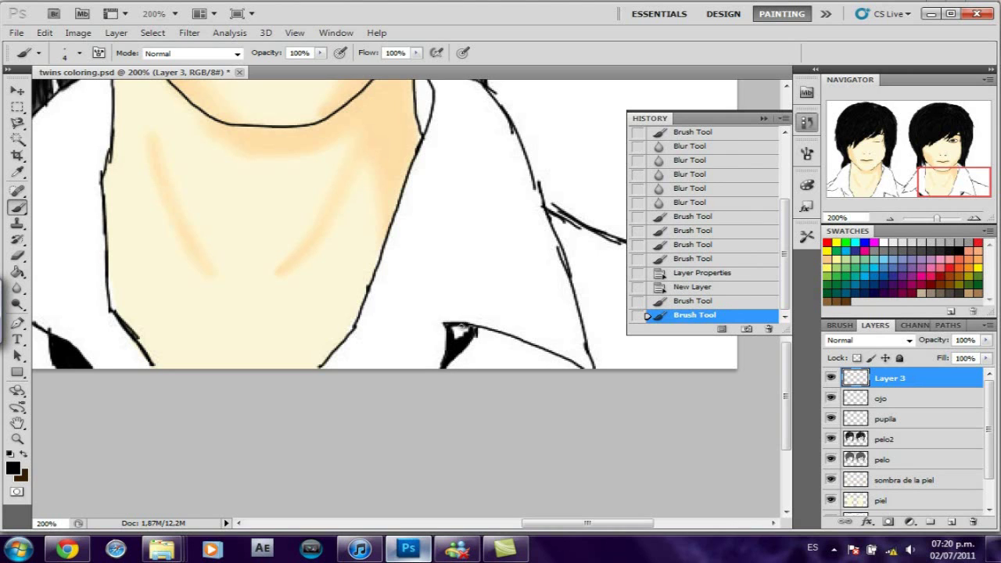
click(453, 330)
- Paint the black tie under the left twin's collar and zoom out to the whole drawing
scroll(453, 352, left, 10)
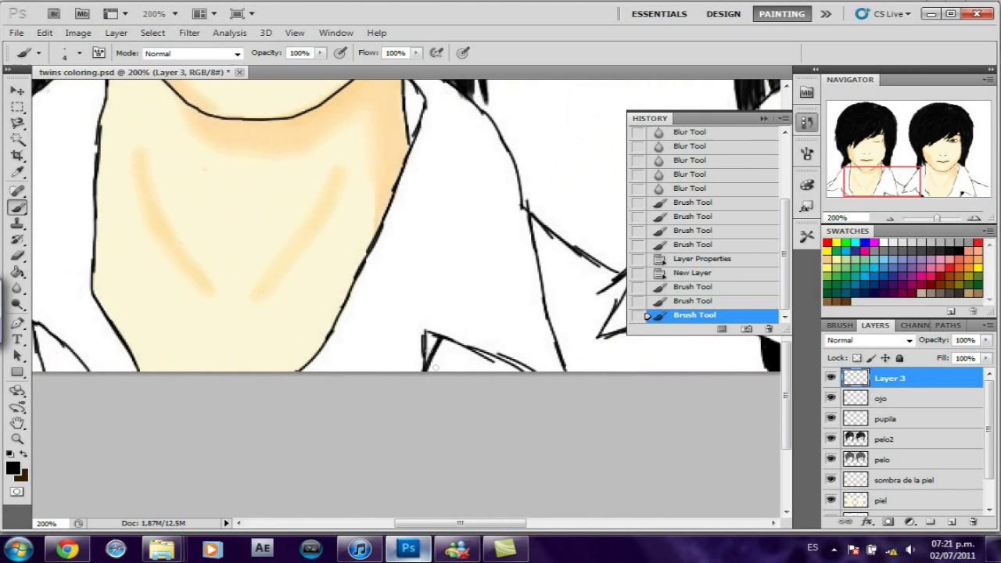
scroll(407, 226, left, 5)
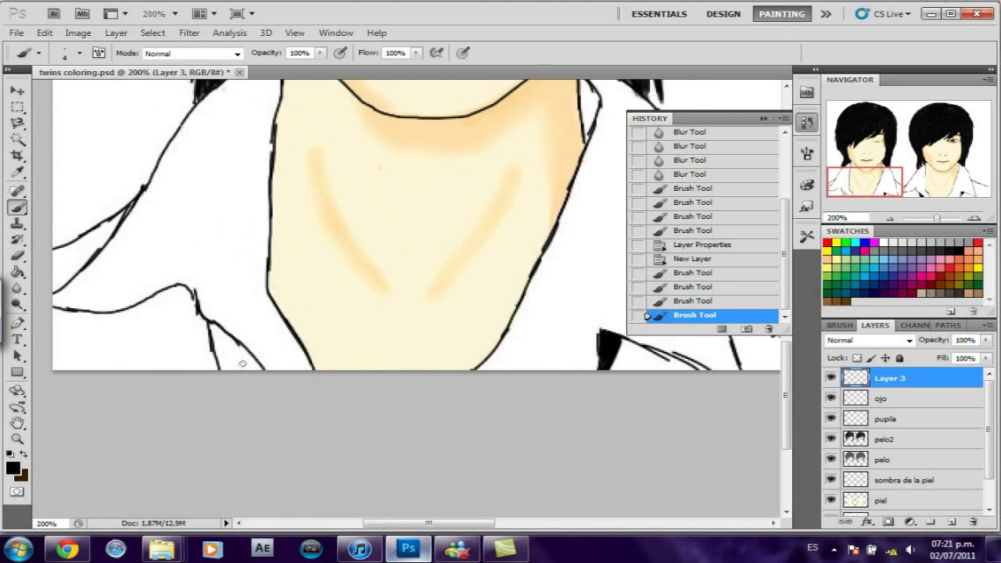
drag(203, 319, 216, 329)
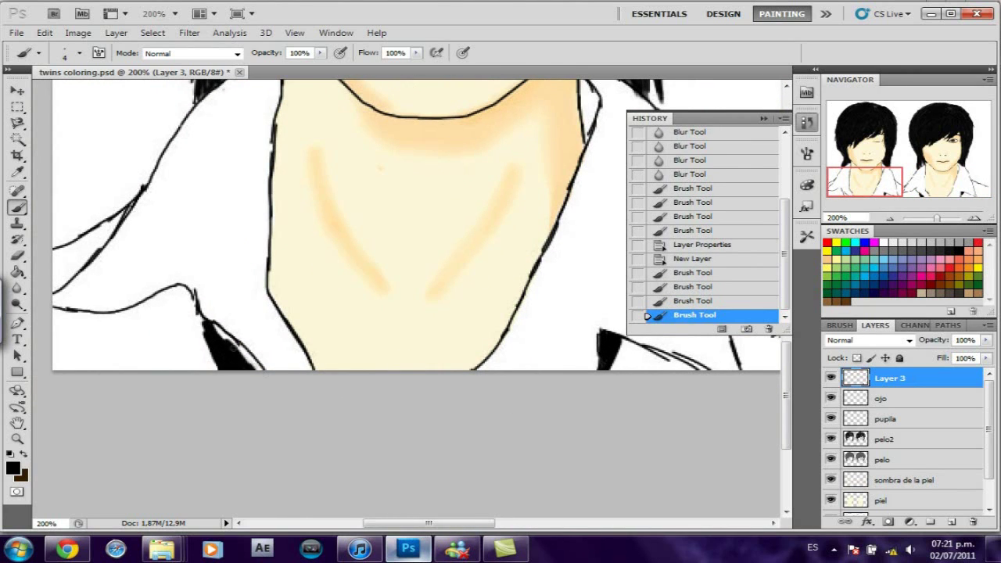
drag(936, 218, 931, 217)
key(z)
click(806, 122)
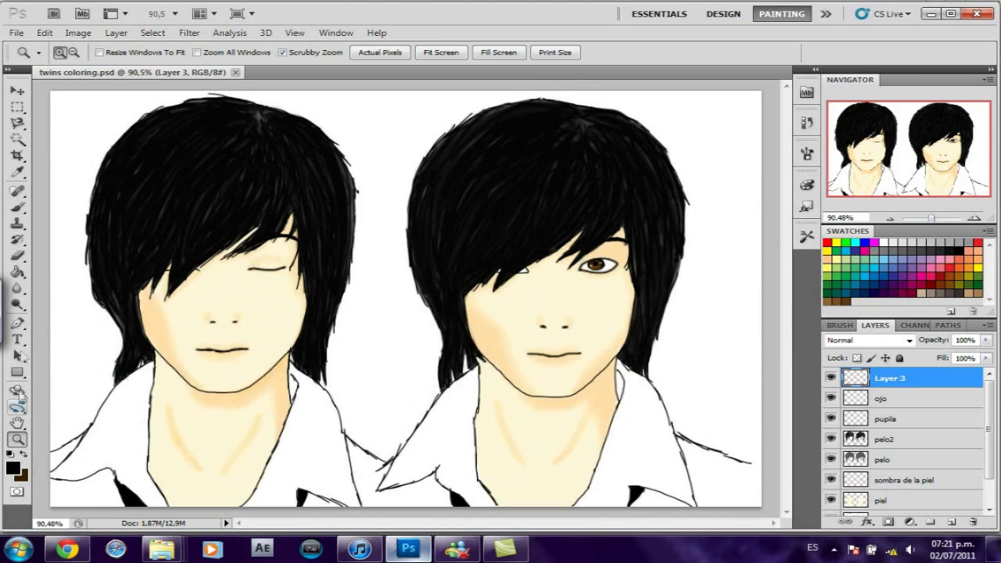
- Start writing the date 02/07/11 in the top-right corner with the Pencil, discarding a test scribble
click(17, 207)
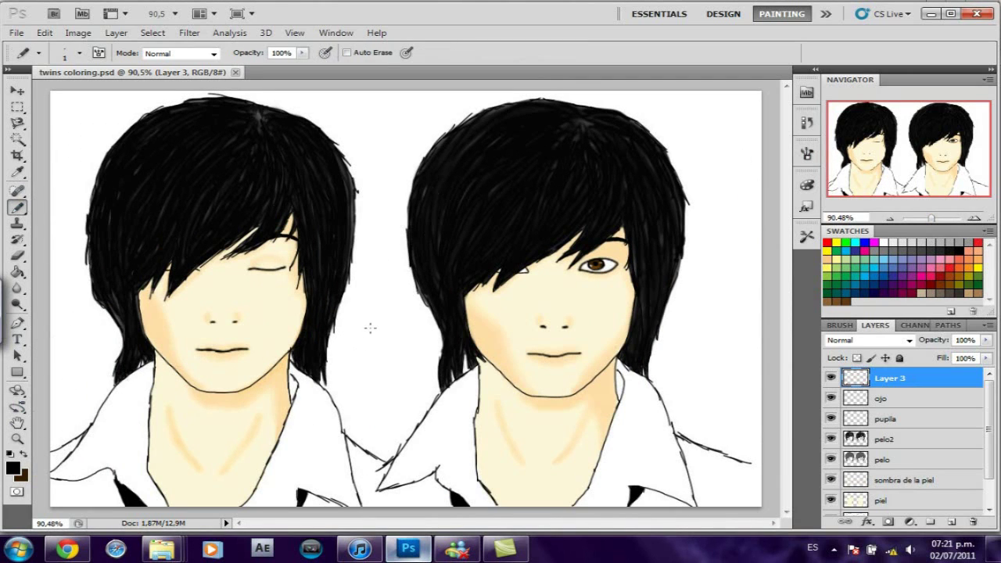
drag(377, 364, 428, 353)
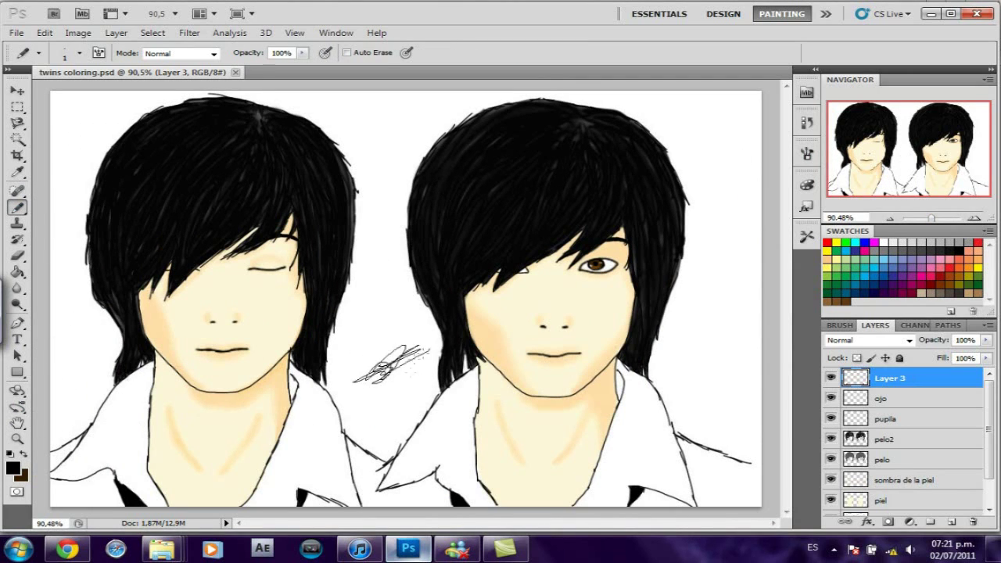
key(ctrl+z)
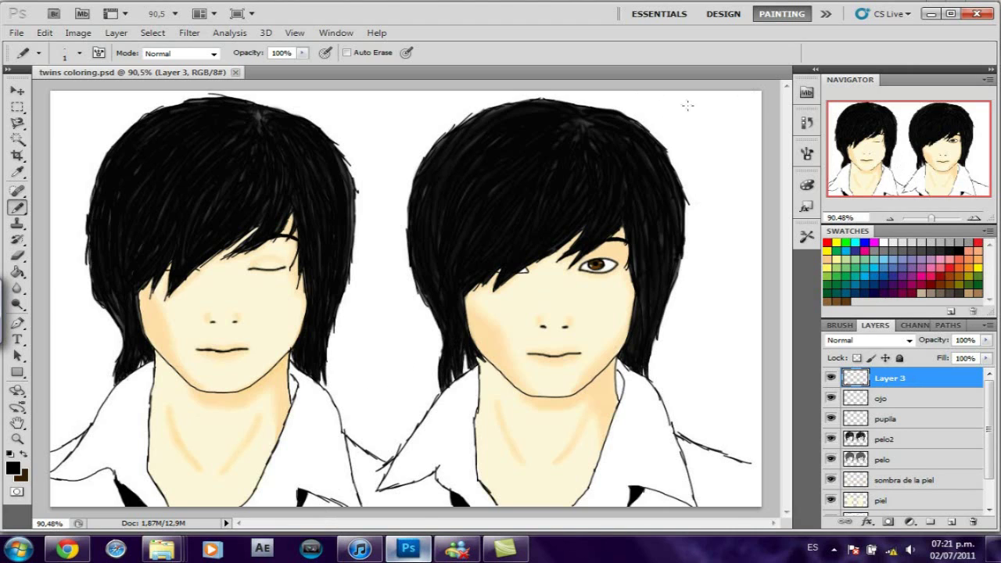
drag(686, 101, 720, 110)
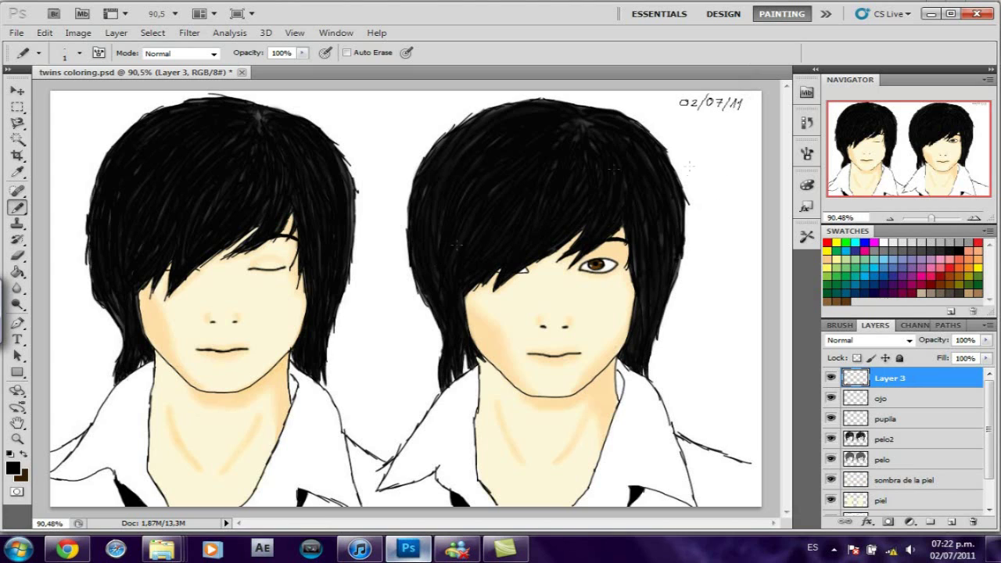
- Use History to step back and remove stray marks drawn under the date
click(806, 123)
click(672, 290)
click(708, 141)
drag(686, 126, 699, 125)
click(806, 122)
click(688, 284)
click(727, 85)
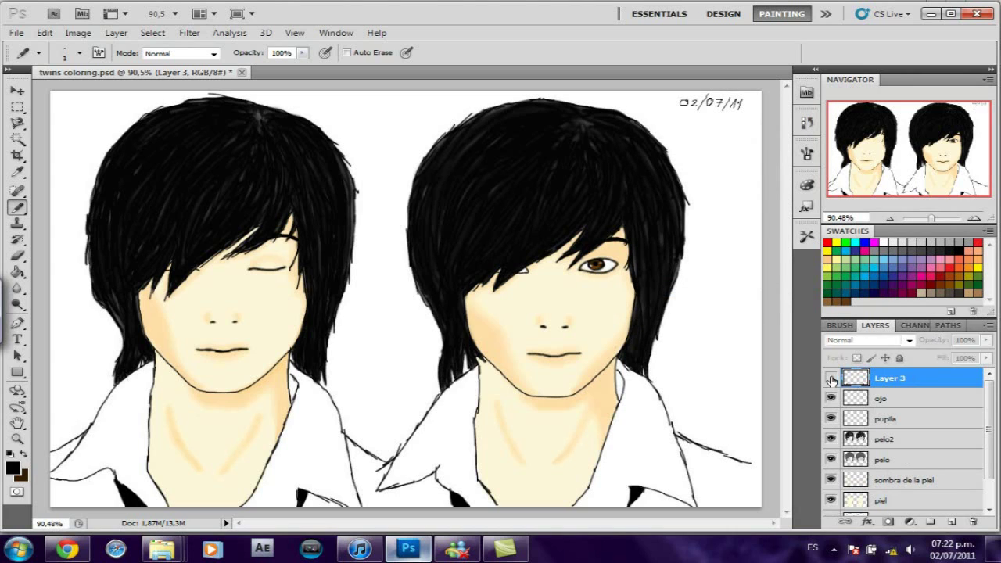
- Rename the tie and date layer to 'corbata fecha firma'
double_click(889, 377)
text(corbata fecha ()
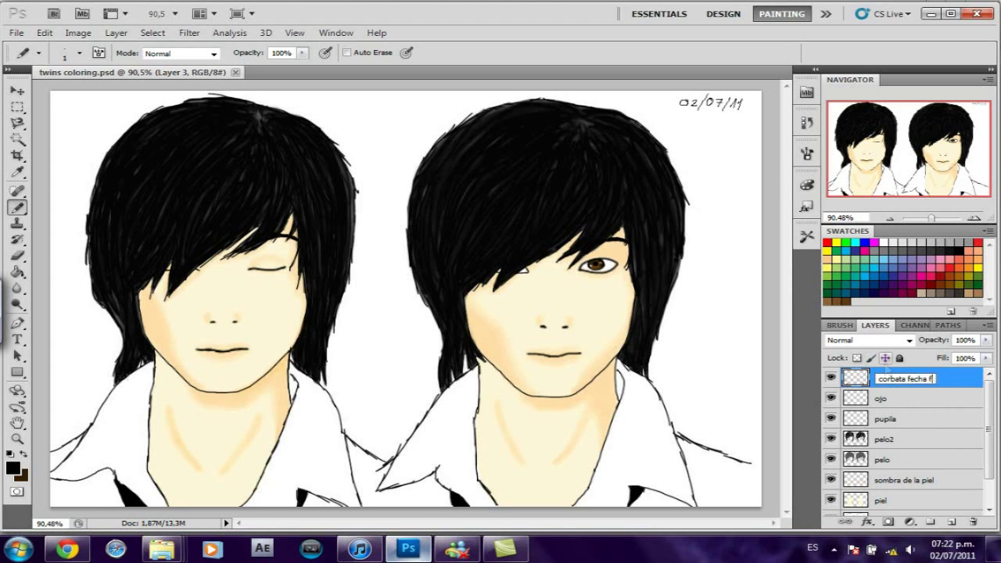
key(Return)
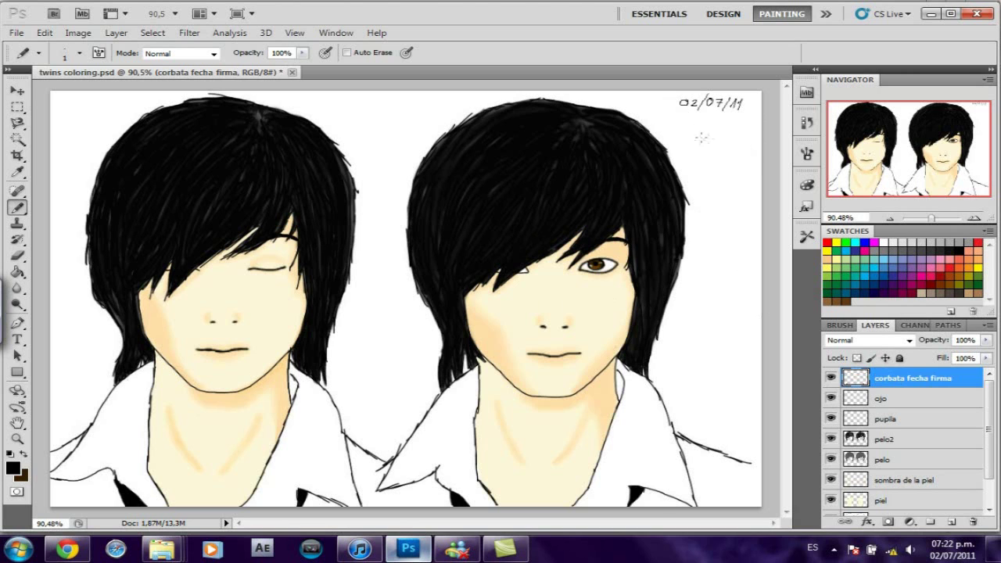
key(z)
click(717, 113)
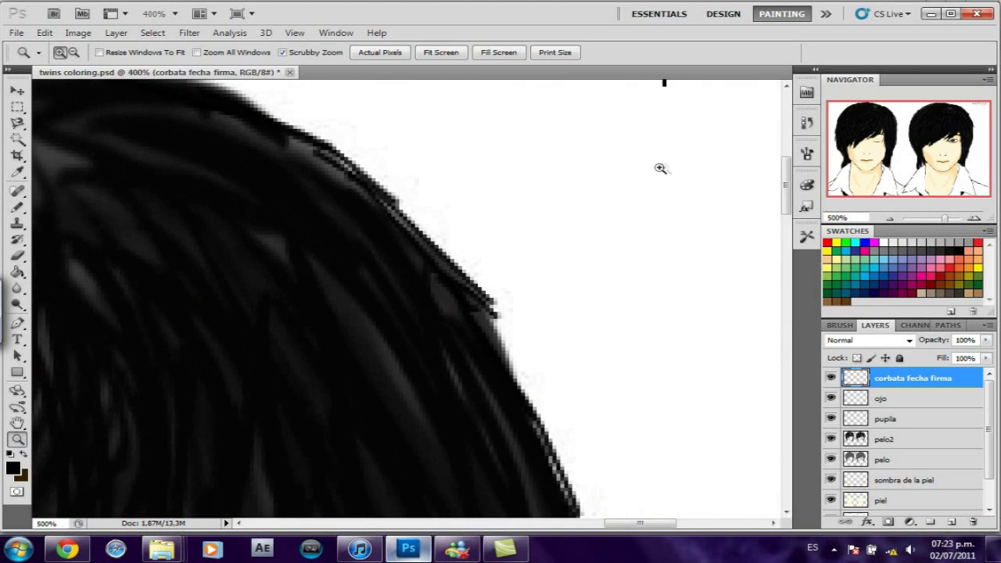
- Zoom closer on the date and redraw 02/07/11 neatly with the Pencil
mouse_move(657, 170)
mouse_down()
mouse_move(577, 315)
mouse_move(480, 333)
mouse_up()
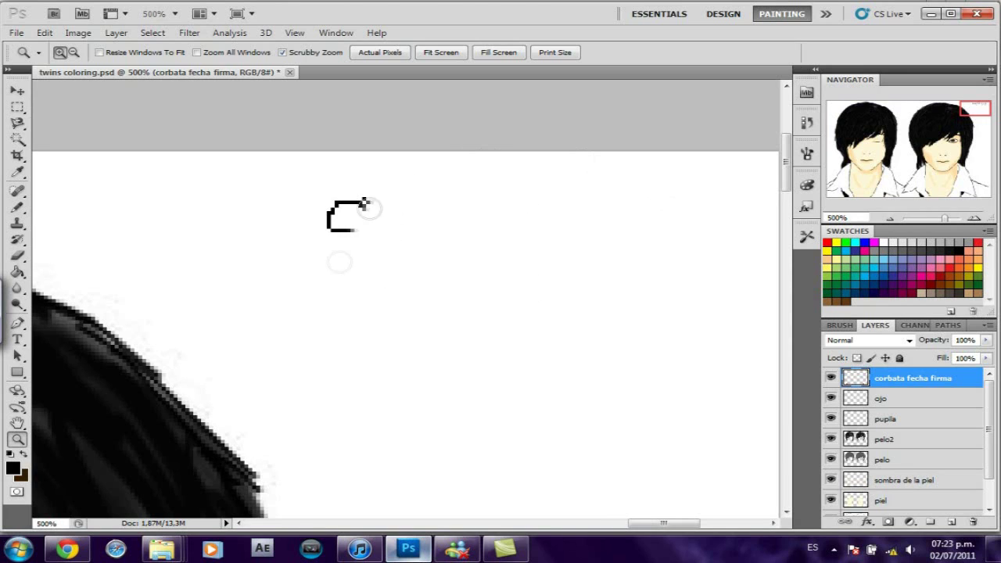
key(b)
mouse_move(488, 185)
mouse_down()
mouse_move(556, 219)
mouse_move(577, 166)
mouse_up()
mouse_move(602, 199)
mouse_down()
mouse_move(583, 195)
mouse_move(606, 213)
mouse_move(645, 210)
mouse_move(651, 197)
mouse_up()
mouse_move(677, 165)
mouse_down()
mouse_move(645, 222)
mouse_move(706, 217)
mouse_up()
- Draw a smooth signature stroke below the date, undoing failed attempts, then fit the drawing on screen
mouse_move(692, 299)
mouse_down()
mouse_move(512, 379)
mouse_move(657, 291)
mouse_move(700, 284)
mouse_move(536, 359)
mouse_up()
key(ctrl+z)
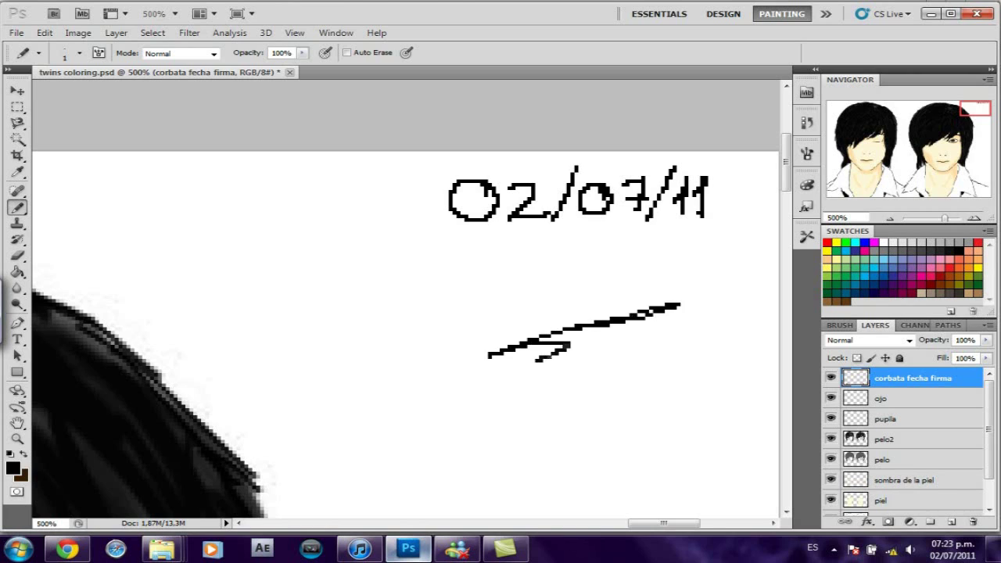
mouse_move(629, 304)
mouse_down()
mouse_move(594, 328)
mouse_move(692, 320)
mouse_up()
key(ctrl+z)
mouse_move(673, 285)
mouse_down()
mouse_move(479, 391)
mouse_move(516, 411)
mouse_move(591, 320)
mouse_move(657, 317)
mouse_up()
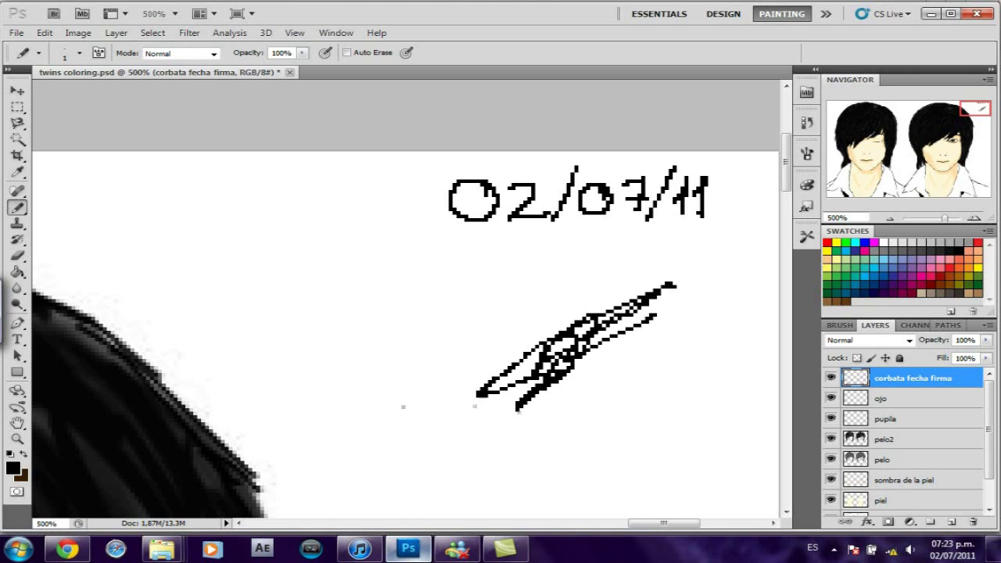
key(z)
key(ctrl+0)
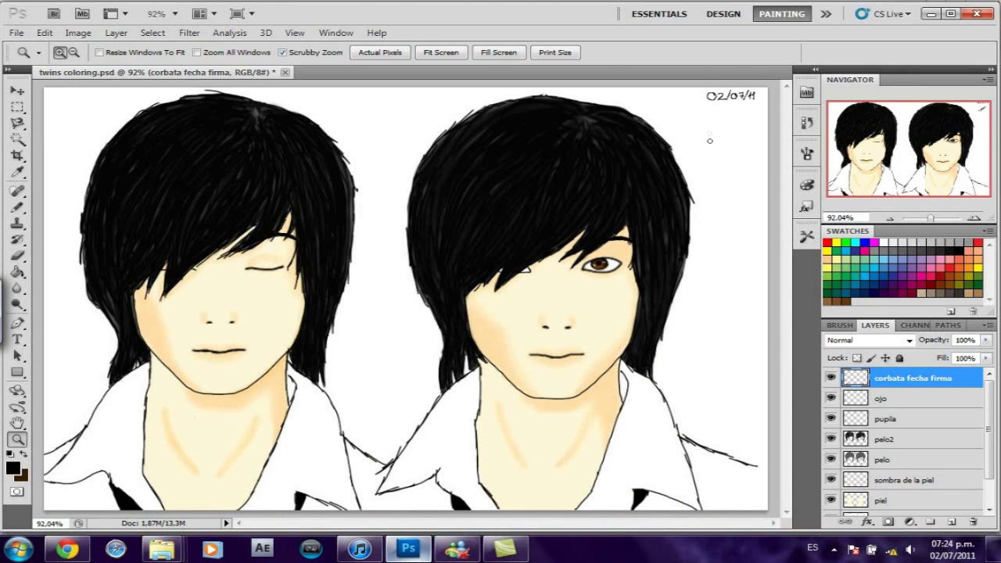
key(b)
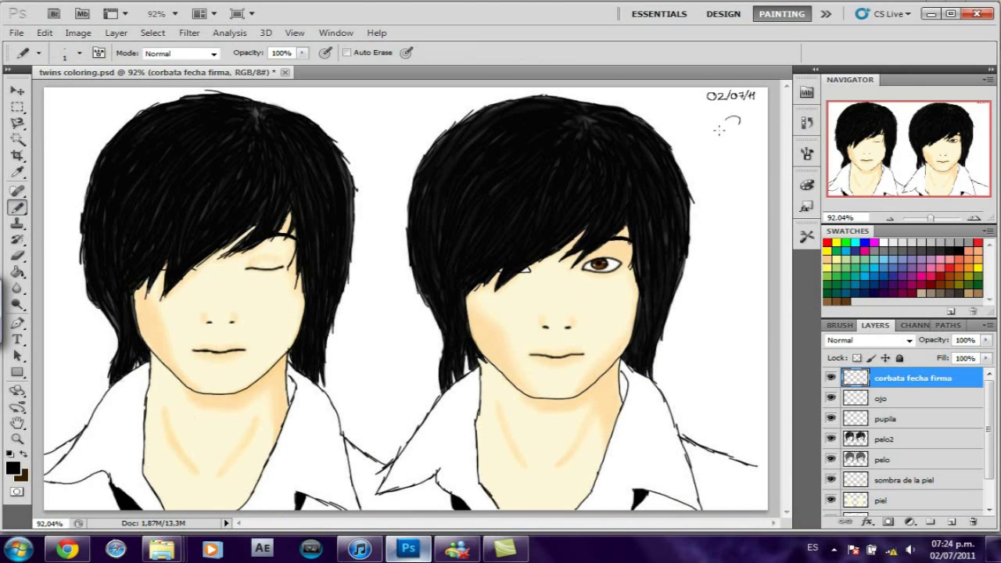